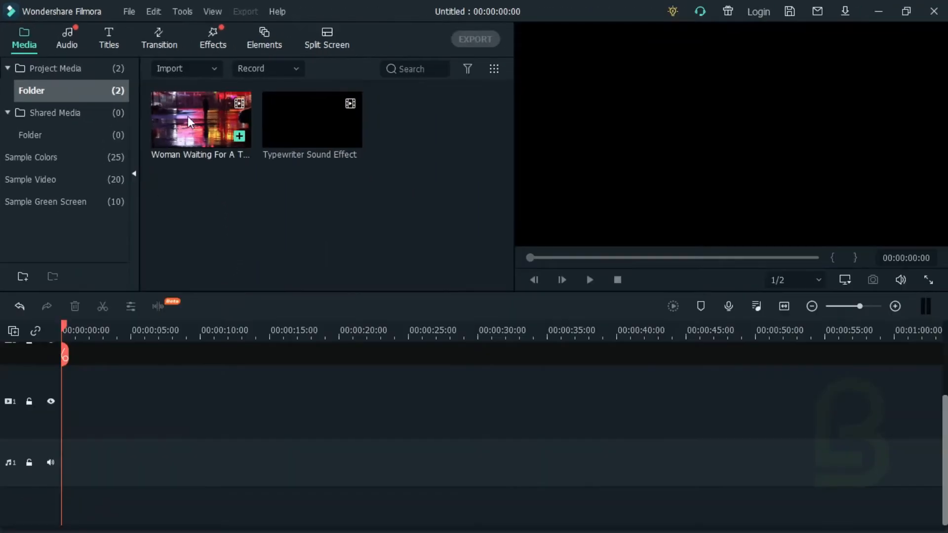
Place the Woman Waiting For A Taxi clip at the start of video track 1, keeping the 1920 x 1080 25fps project settings
{"action": "left_click_drag", "start_coordinate": [187, 116], "coordinate": [70, 461]}
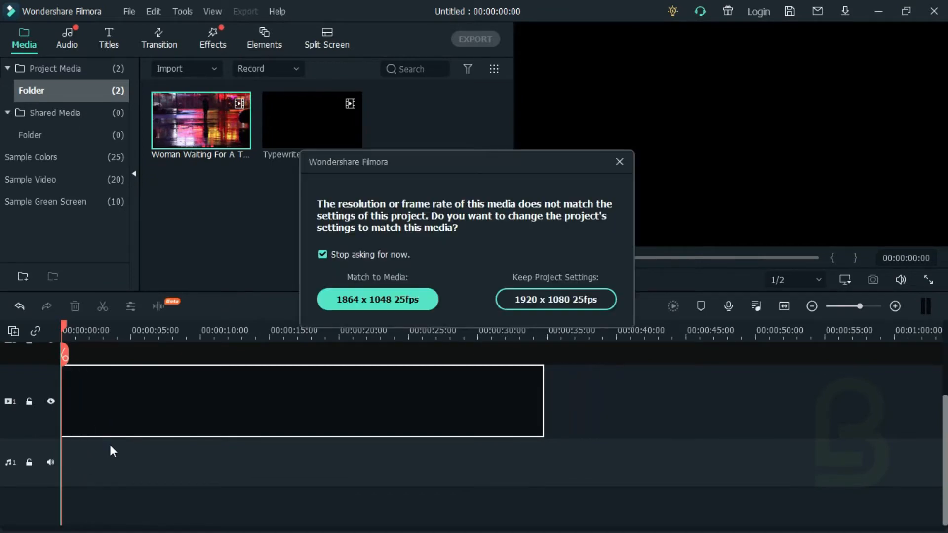
{"action": "left_click", "coordinate": [512, 300]}
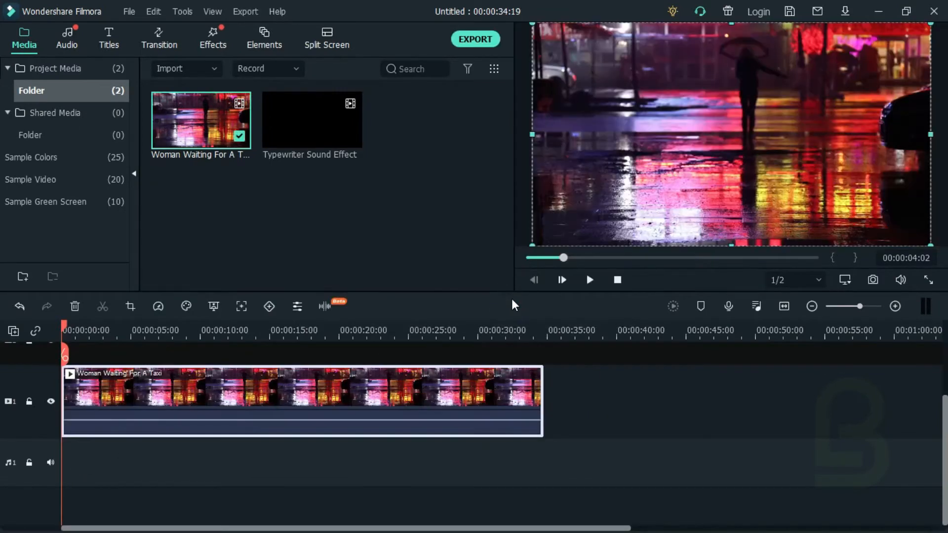
{"action": "scroll", "coordinate": [560, 415], "scroll_direction": "up", "scroll_amount": 1}
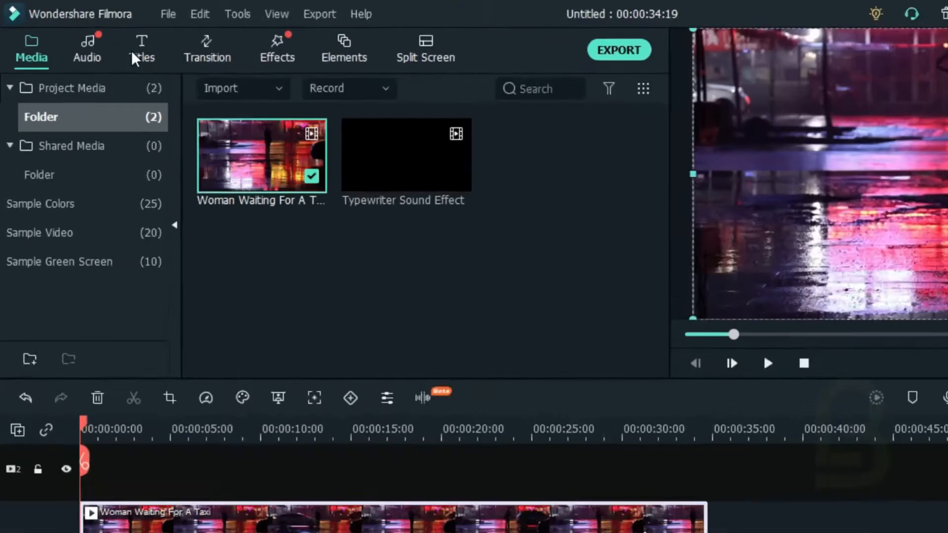
Search the titles for "DE" and place Default Title on video track 2, starting at about 8.6 seconds
{"action": "left_click", "coordinate": [101, 43]}
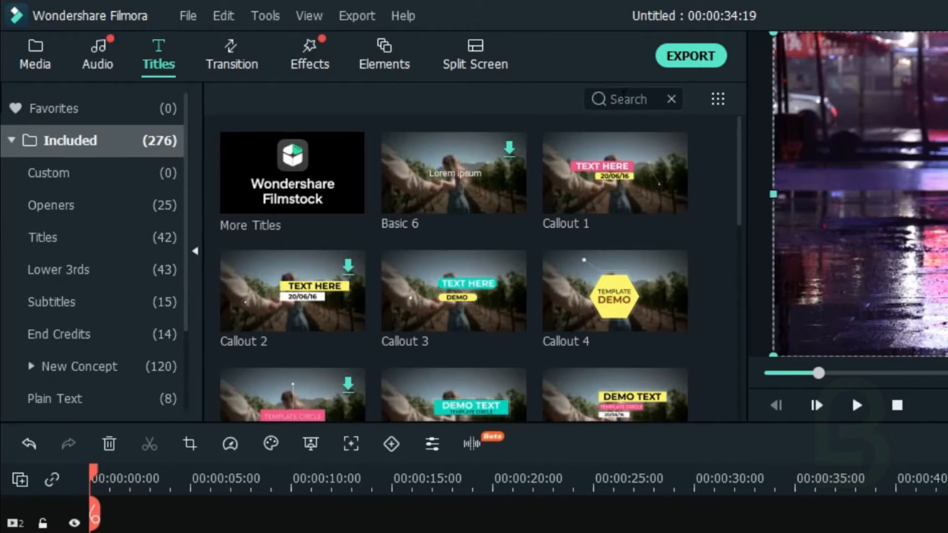
{"action": "left_click", "coordinate": [620, 98]}
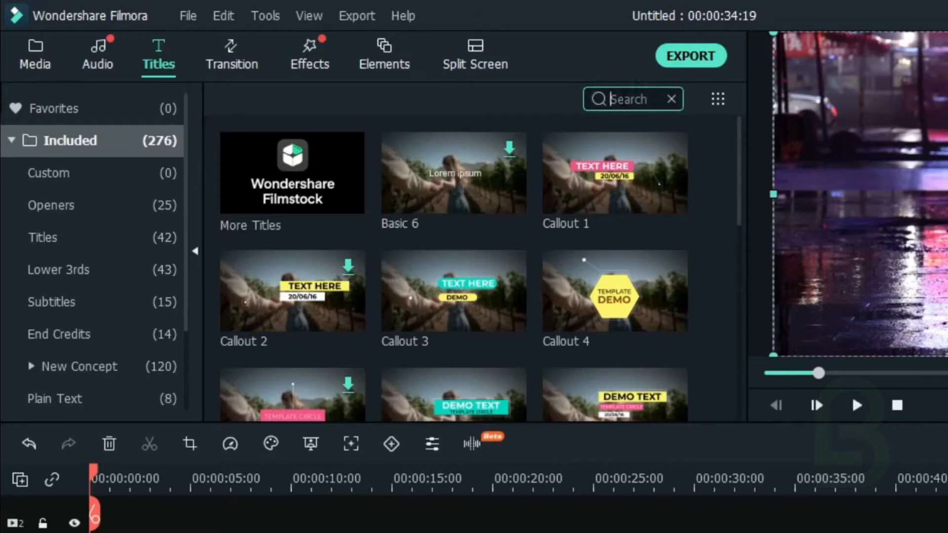
{"action": "type", "text": "DE"}
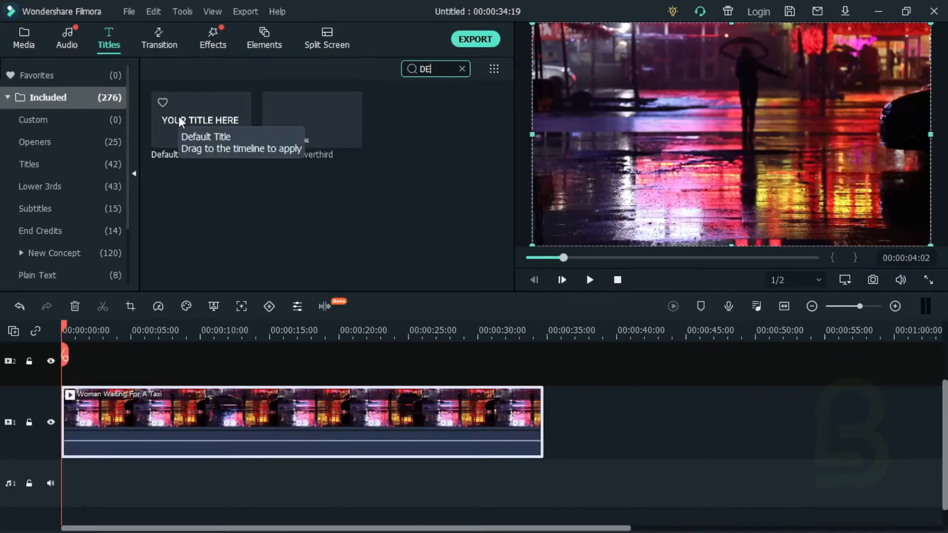
{"action": "left_click_drag", "start_coordinate": [181, 122], "coordinate": [184, 367]}
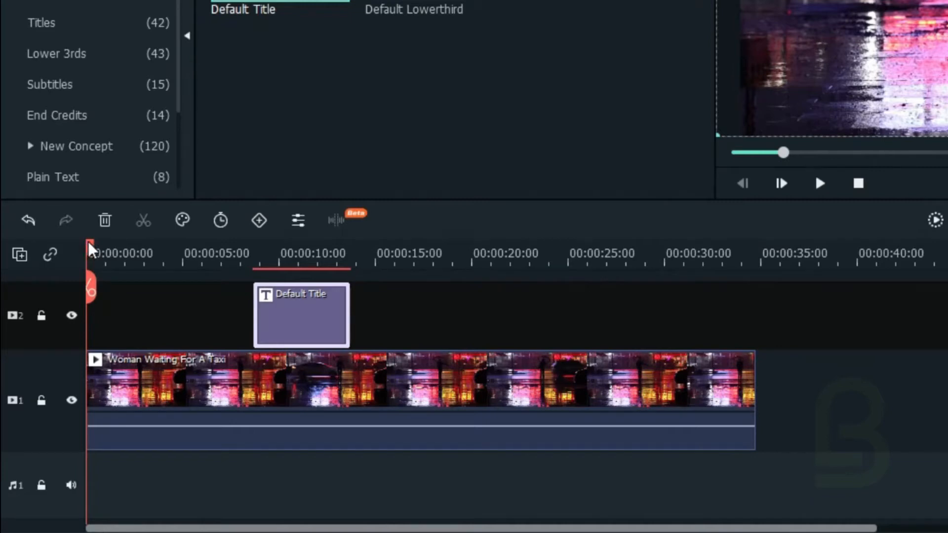
Show the title at 00:00:11:21 in the preview and replace its text with "Typewriter Effect"
{"action": "left_click_drag", "start_coordinate": [90, 250], "coordinate": [317, 289]}
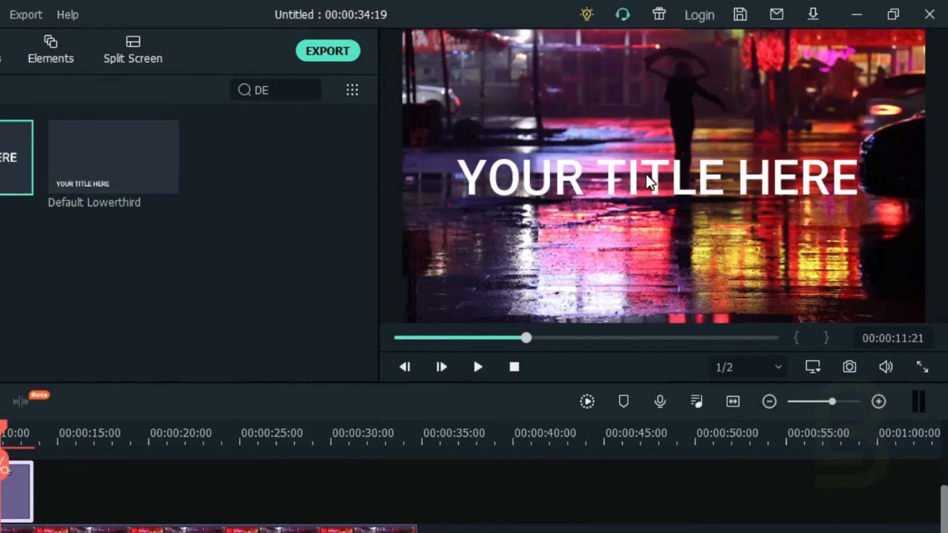
{"action": "double_click", "coordinate": [650, 183]}
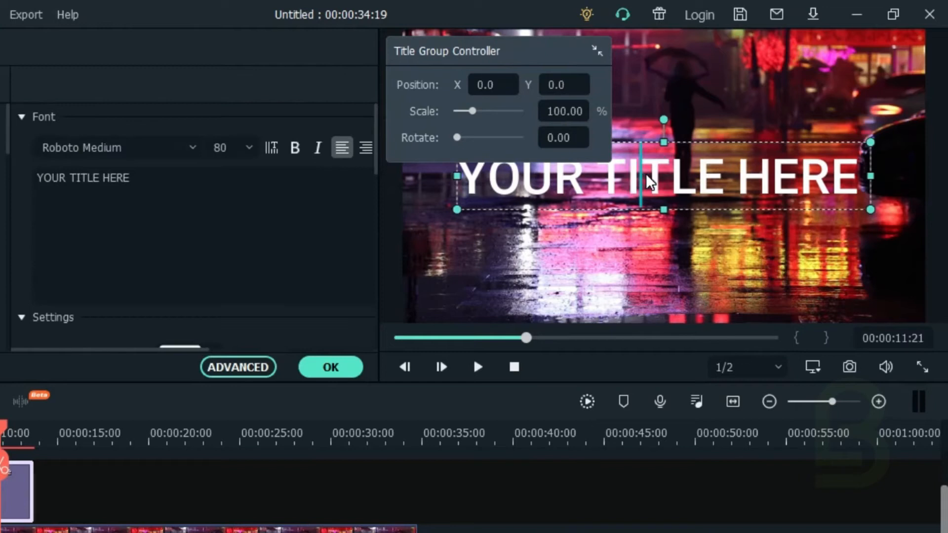
{"action": "key", "text": "ctrl+a"}
{"action": "type", "text": "Typewriter Sound Effect"}
{"action": "left_click", "coordinate": [647, 177]}
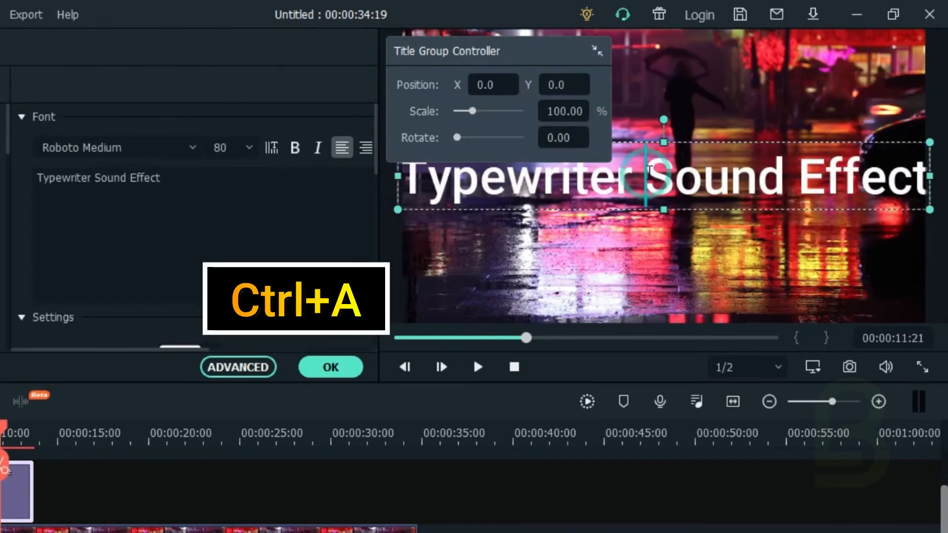
{"action": "key", "text": "Delete"}
{"action": "key", "text": "Delete"}
{"action": "key", "text": "Delete"}
{"action": "key", "text": "Delete"}
{"action": "key", "text": "Delete"}
{"action": "key", "text": "Delete"}
{"action": "key", "text": "BackSpace"}
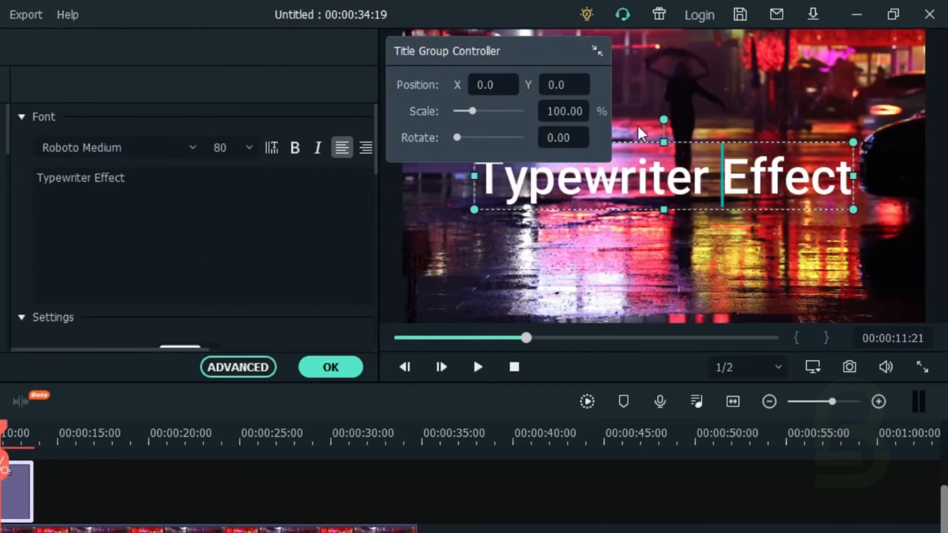
Collapse the Title Group Controller, move it off the preview, and open the title's advanced text editor
{"action": "left_click", "coordinate": [597, 51]}
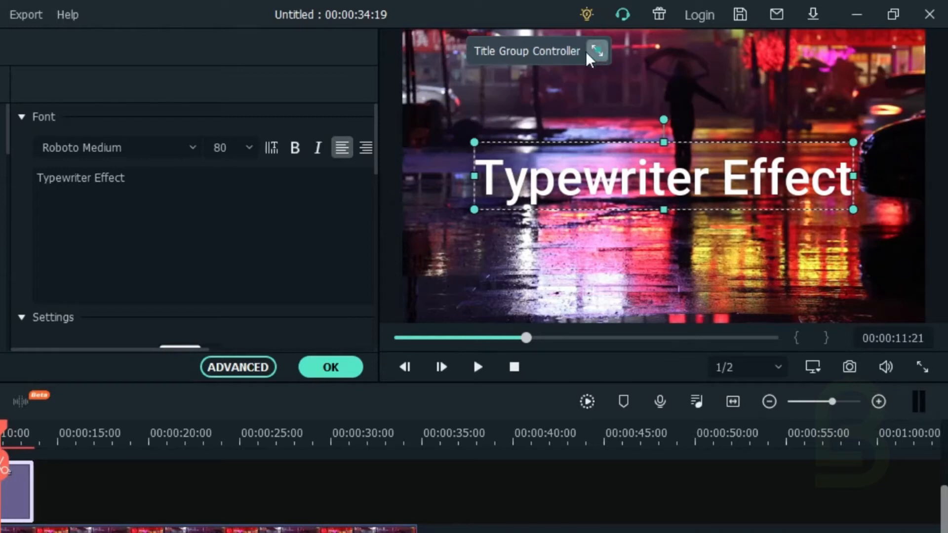
{"action": "left_click_drag", "start_coordinate": [548, 57], "coordinate": [233, 47]}
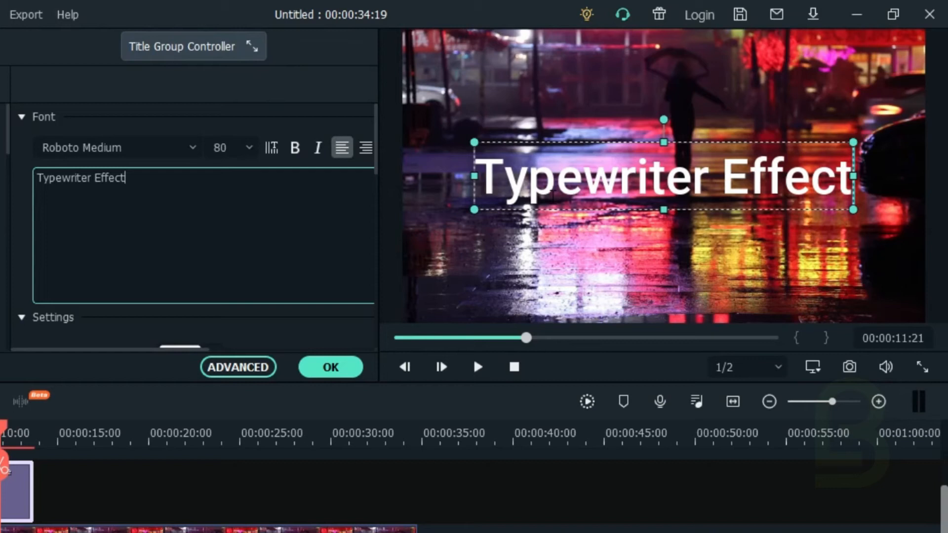
{"action": "left_click", "coordinate": [239, 368]}
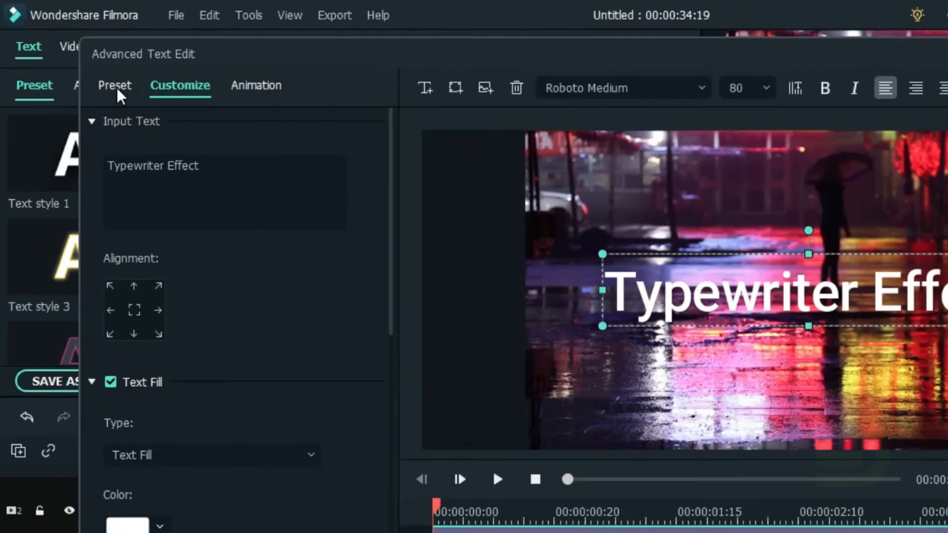
Browse the preset text styles and apply Text style 2 to the title
{"action": "left_click", "coordinate": [118, 91]}
{"action": "left_click_drag", "start_coordinate": [394, 218], "coordinate": [400, 531]}
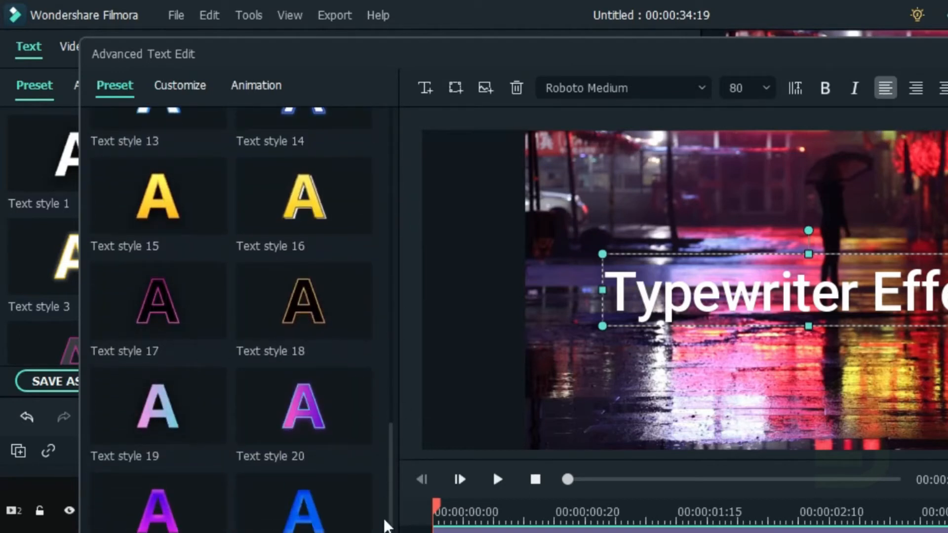
{"action": "mouse_move", "coordinate": [303, 244]}
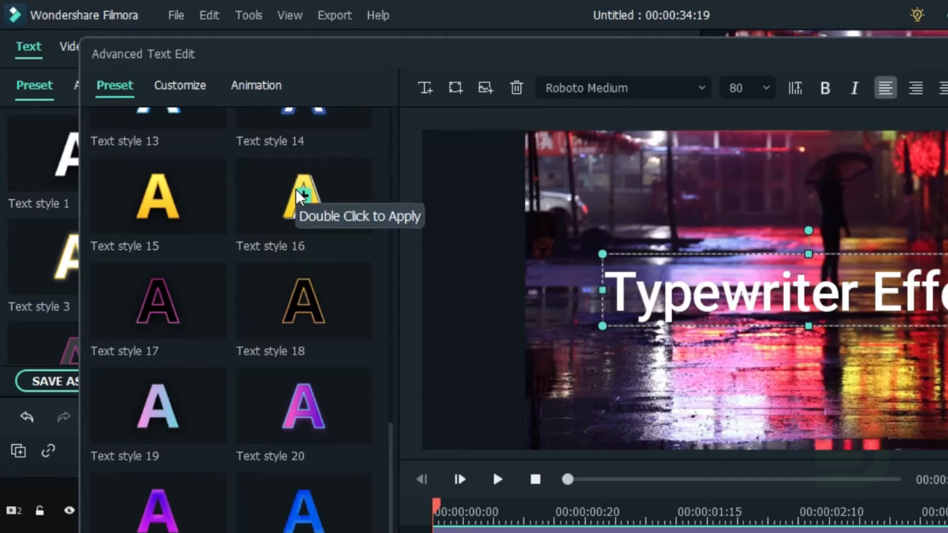
{"action": "left_click_drag", "start_coordinate": [396, 510], "coordinate": [370, 188]}
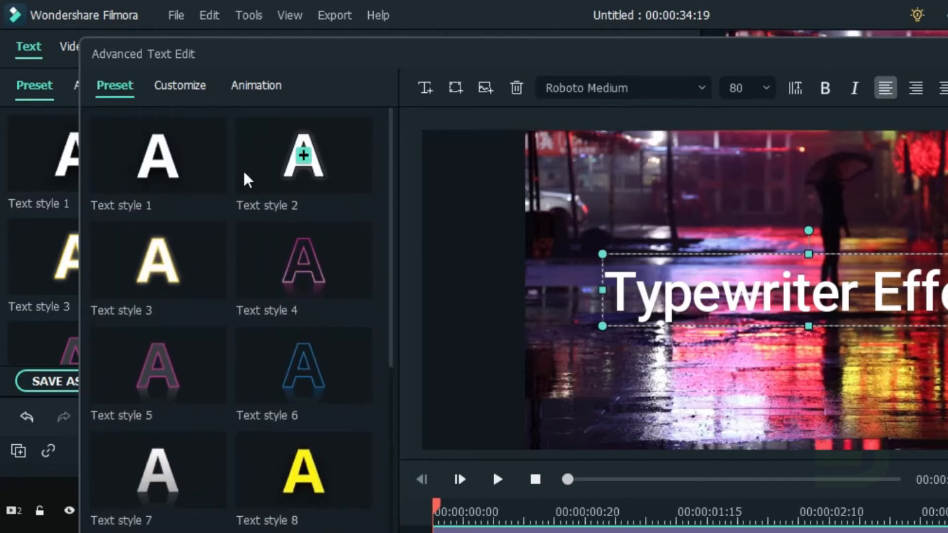
{"action": "left_click", "coordinate": [313, 156]}
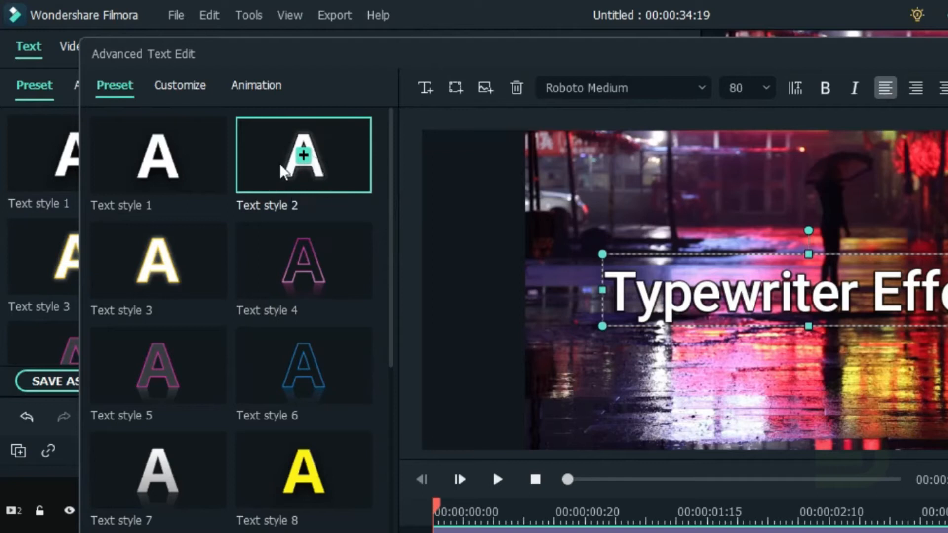
Set the title's text fill colour to white (#ffffff)
{"action": "left_click", "coordinate": [181, 87]}
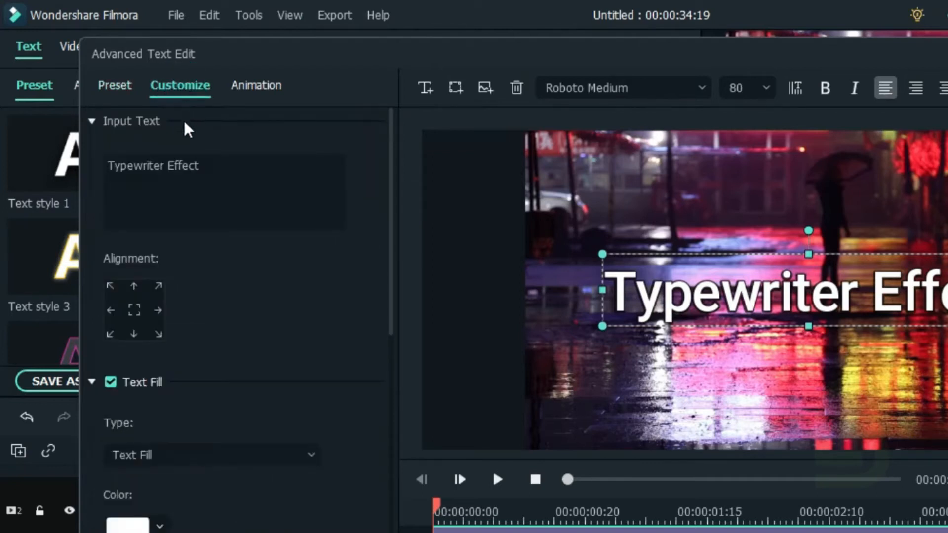
{"action": "left_click_drag", "start_coordinate": [393, 196], "coordinate": [395, 303]}
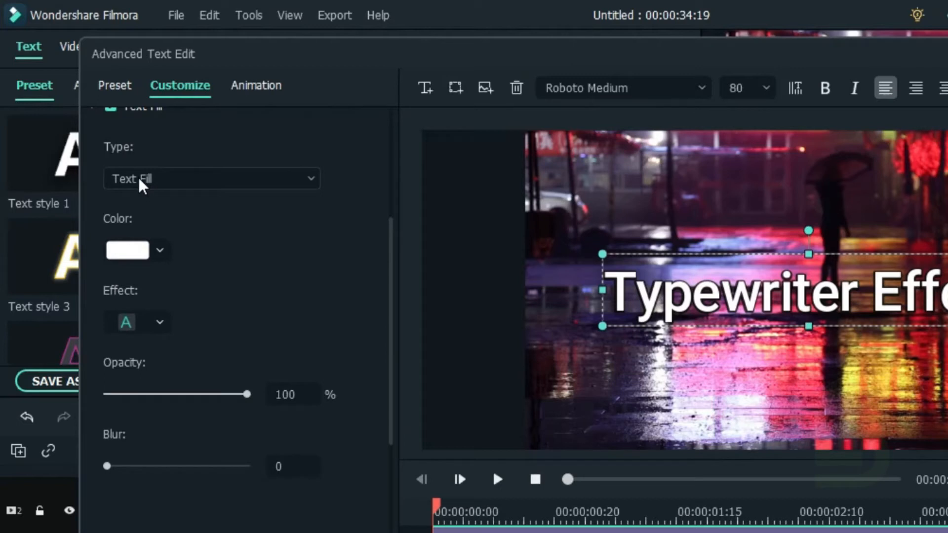
{"action": "left_click", "coordinate": [156, 249]}
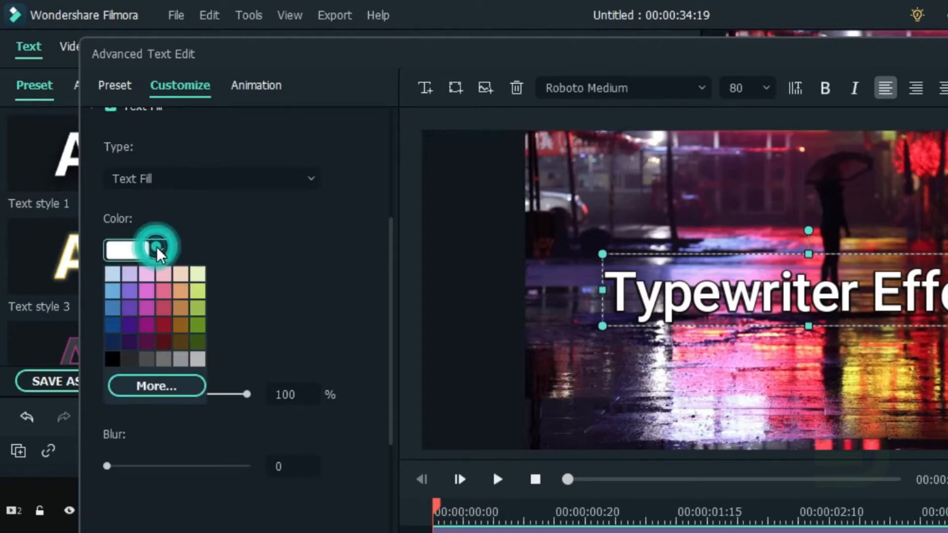
{"action": "left_click", "coordinate": [169, 387]}
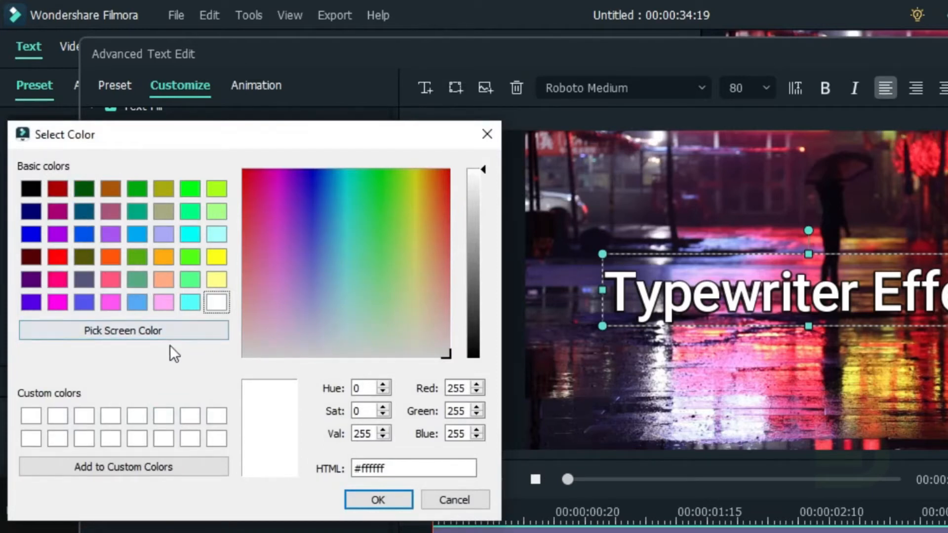
{"action": "left_click", "coordinate": [372, 505]}
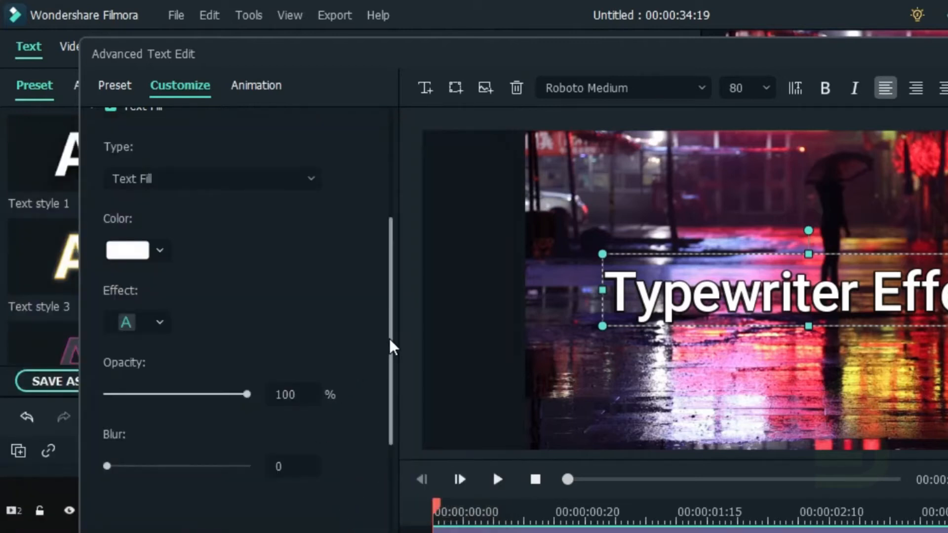
Set the text border size to 15, and give the text shadow a black colour with a distance of 0
{"action": "left_click_drag", "start_coordinate": [390, 348], "coordinate": [364, 489]}
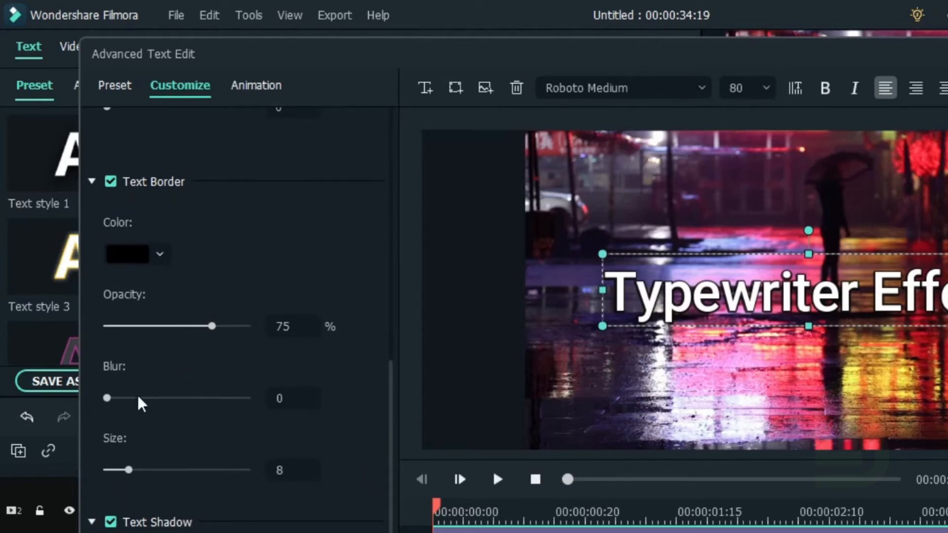
{"action": "mouse_move", "coordinate": [129, 475]}
{"action": "left_mouse_down"}
{"action": "mouse_move", "coordinate": [163, 474]}
{"action": "mouse_move", "coordinate": [123, 474]}
{"action": "mouse_move", "coordinate": [148, 474]}
{"action": "left_mouse_up"}
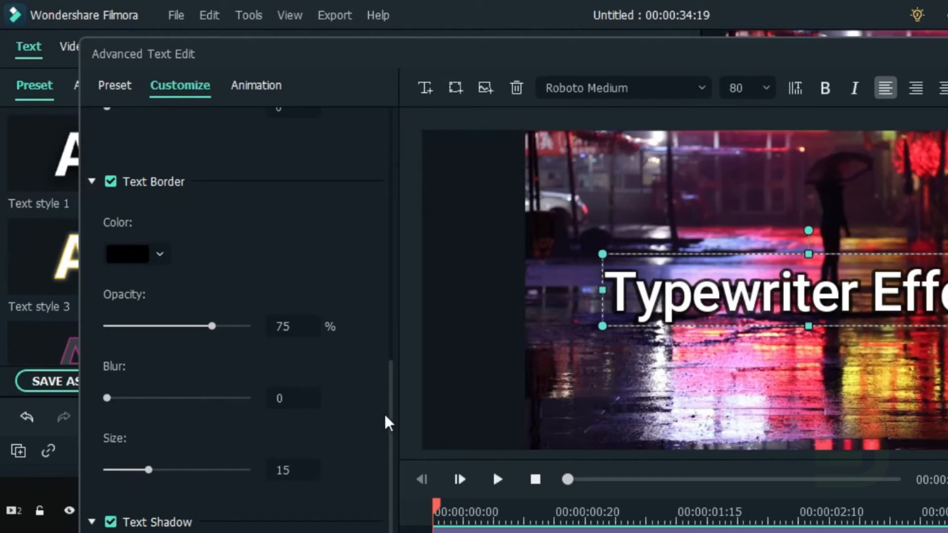
{"action": "left_click", "coordinate": [394, 397]}
{"action": "left_click_drag", "start_coordinate": [393, 419], "coordinate": [387, 528]}
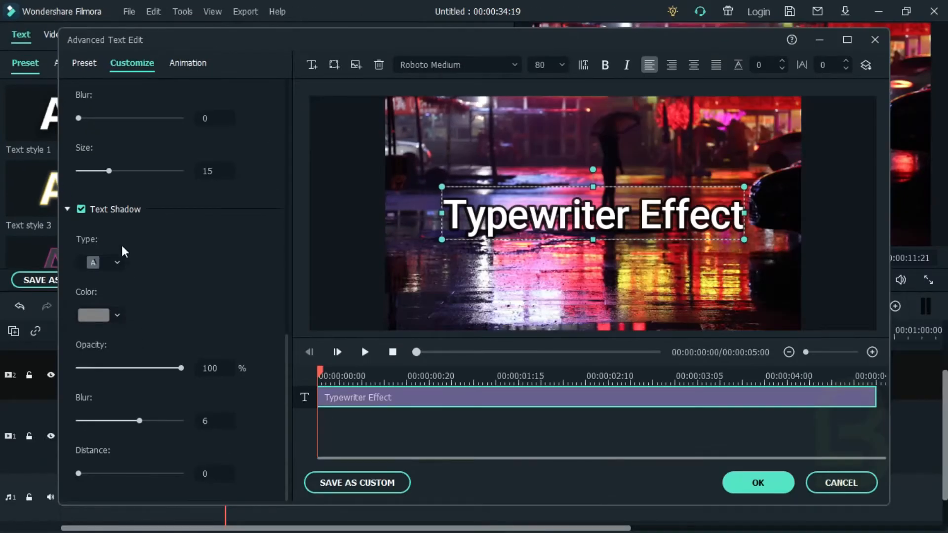
{"action": "left_click", "coordinate": [117, 318]}
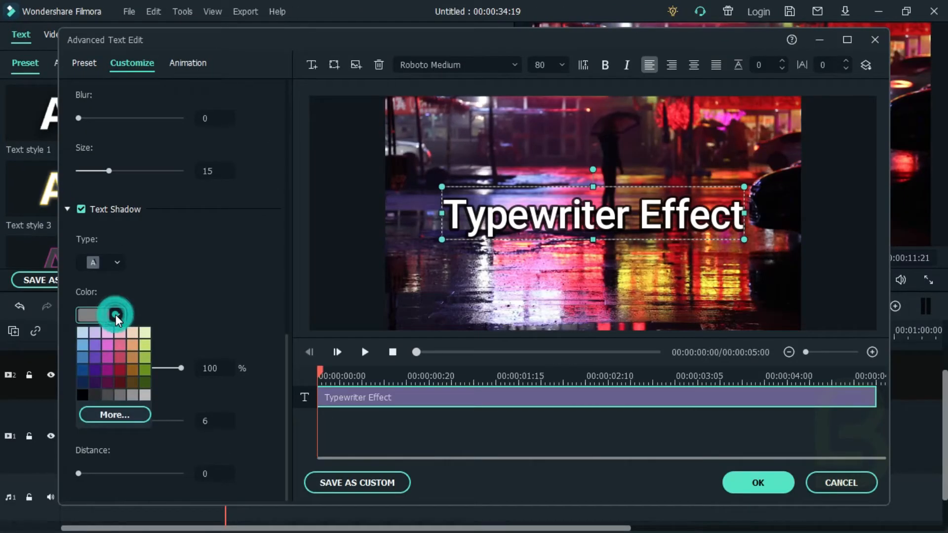
{"action": "left_click", "coordinate": [85, 395]}
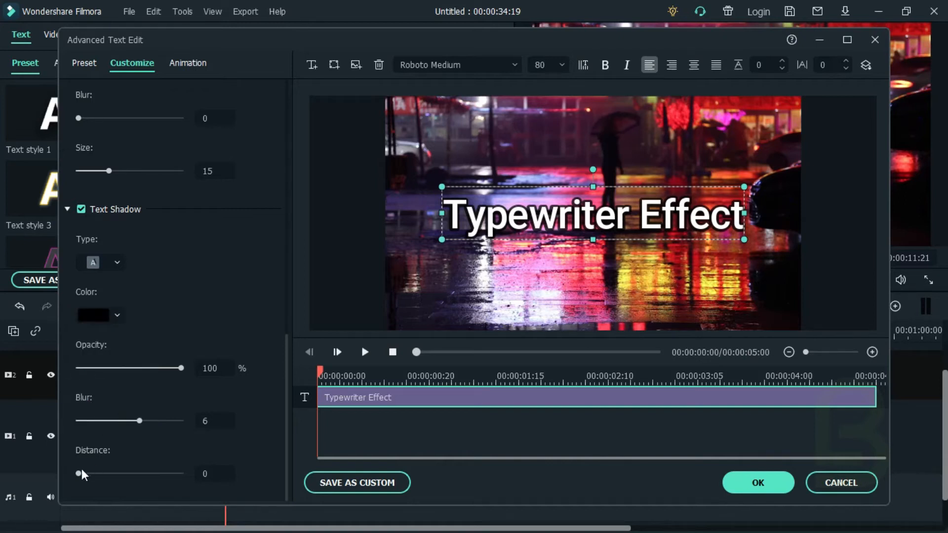
{"action": "left_click_drag", "start_coordinate": [81, 475], "coordinate": [7, 478]}
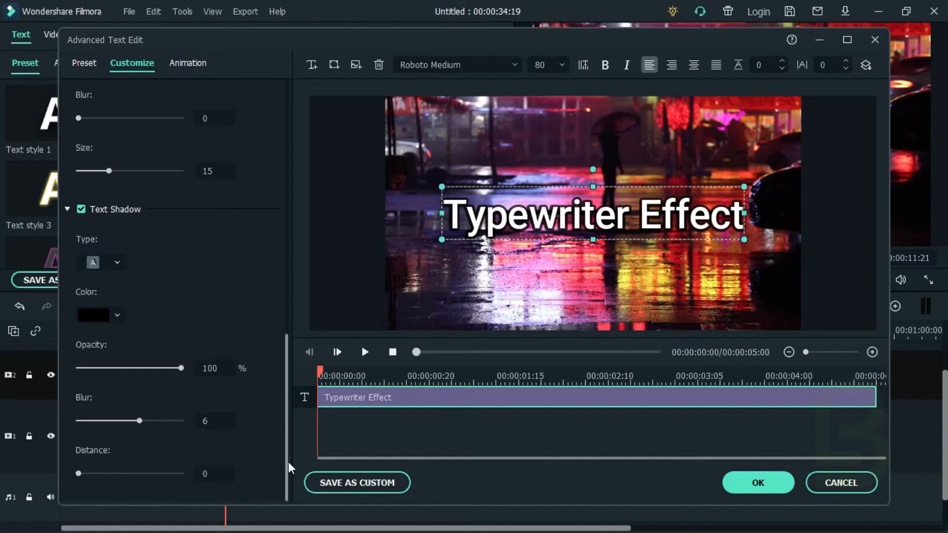
Apply the Type Writer animation to the title and extend its opening animation to about 00:00:02:12
{"action": "left_click", "coordinate": [186, 70]}
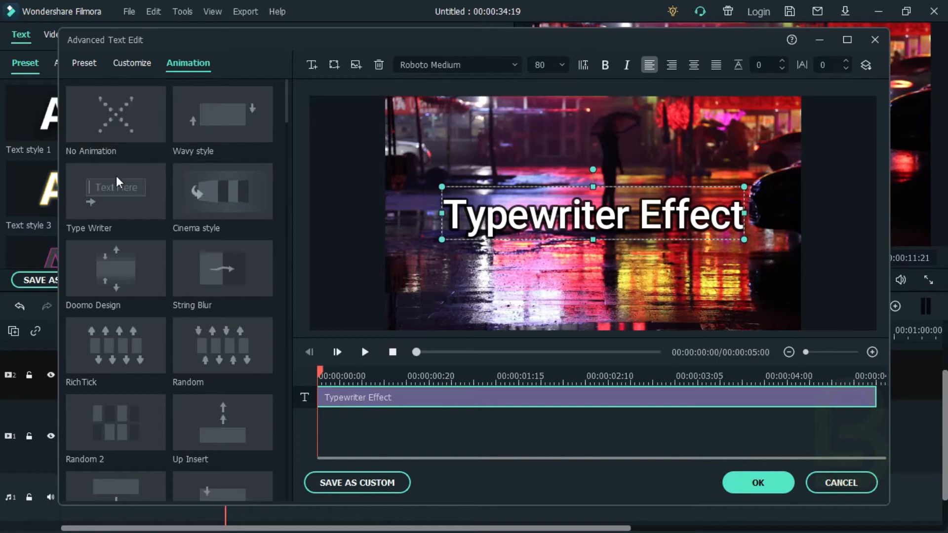
{"action": "double_click", "coordinate": [90, 204]}
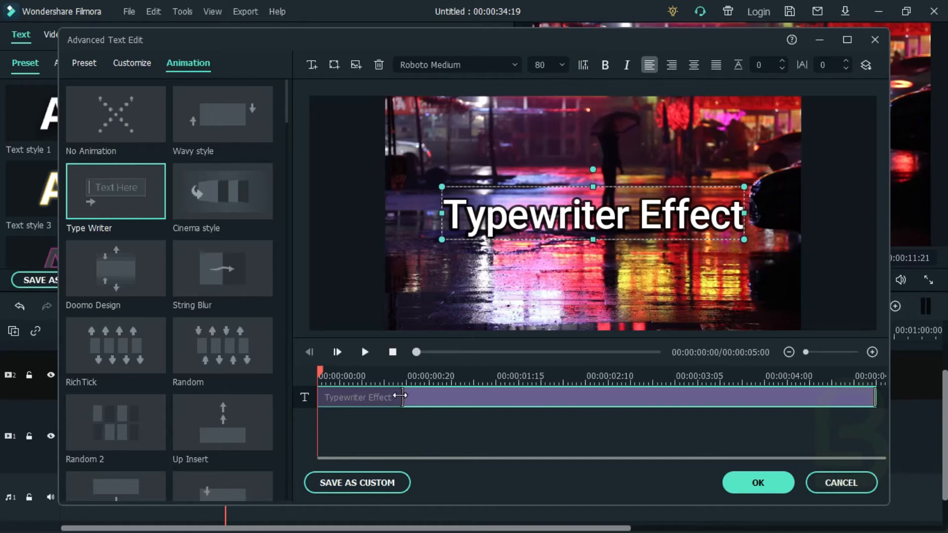
{"action": "left_click_drag", "start_coordinate": [401, 397], "coordinate": [595, 404]}
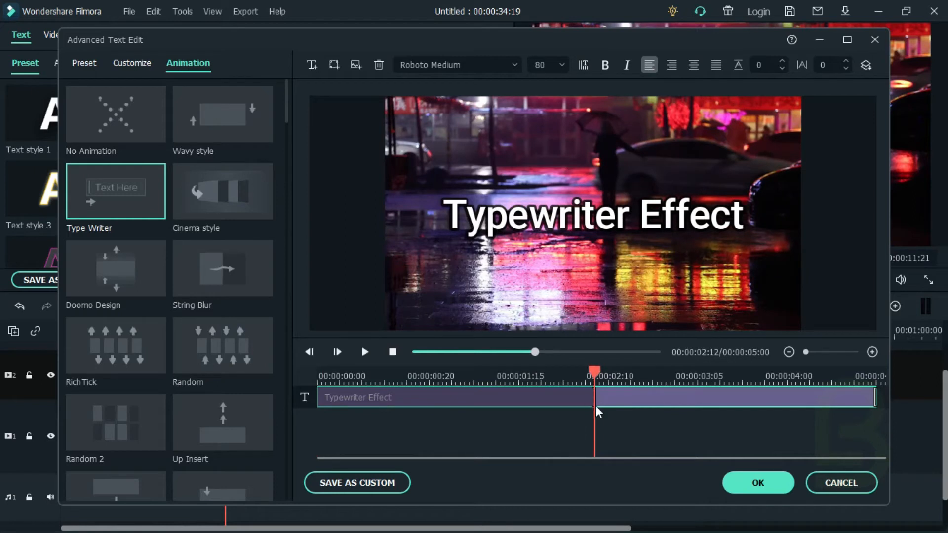
Play the title from its start to check the timing of the typing animation
{"action": "left_click_drag", "start_coordinate": [593, 383], "coordinate": [296, 392]}
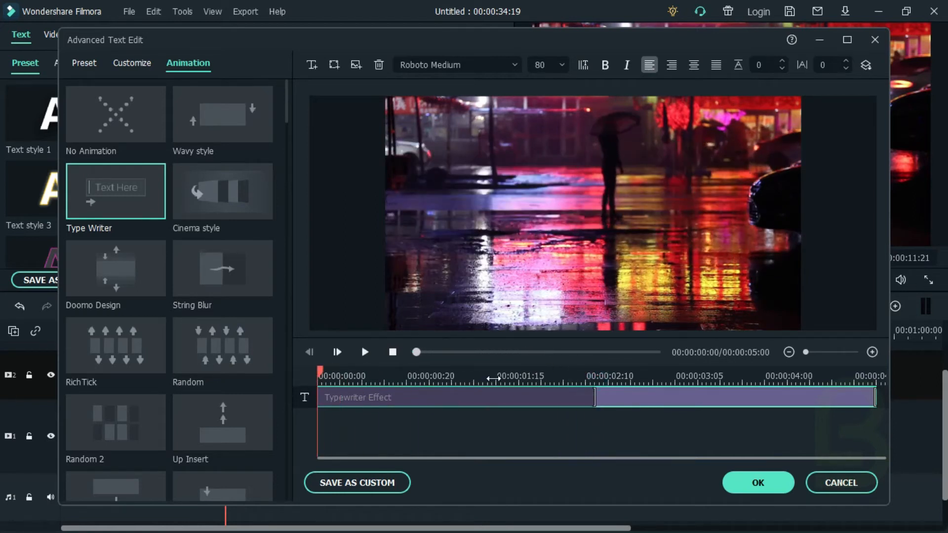
{"action": "left_click", "coordinate": [366, 352]}
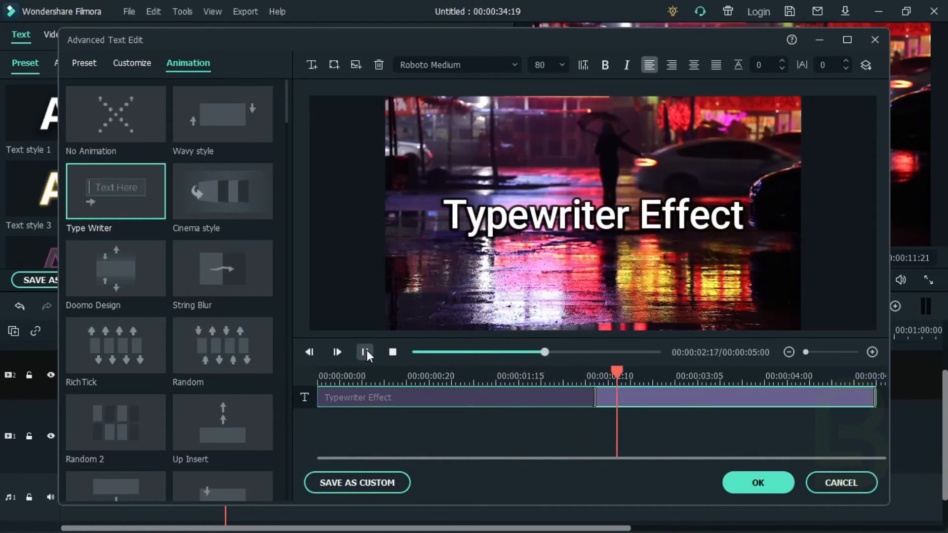
{"action": "left_click", "coordinate": [366, 351]}
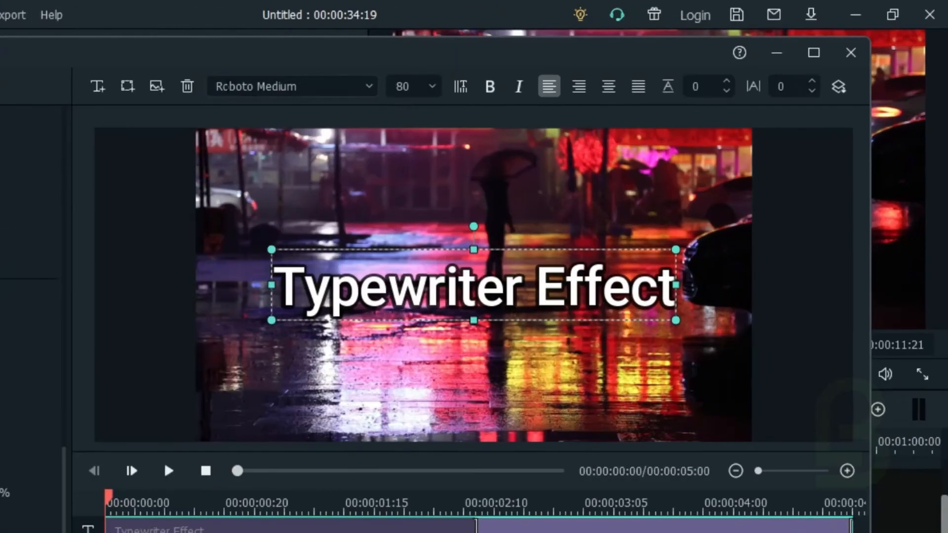
{"action": "left_click", "coordinate": [369, 87]}
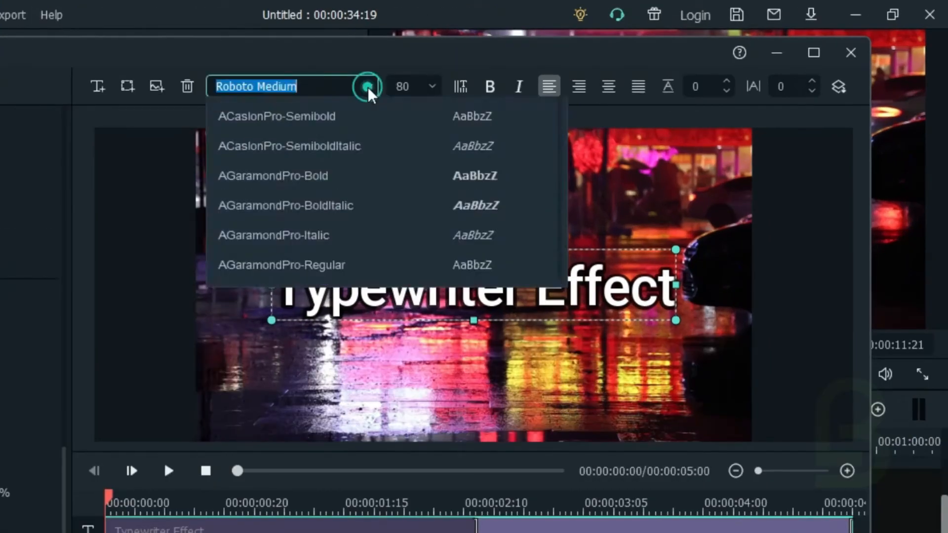
{"action": "left_click", "coordinate": [369, 88]}
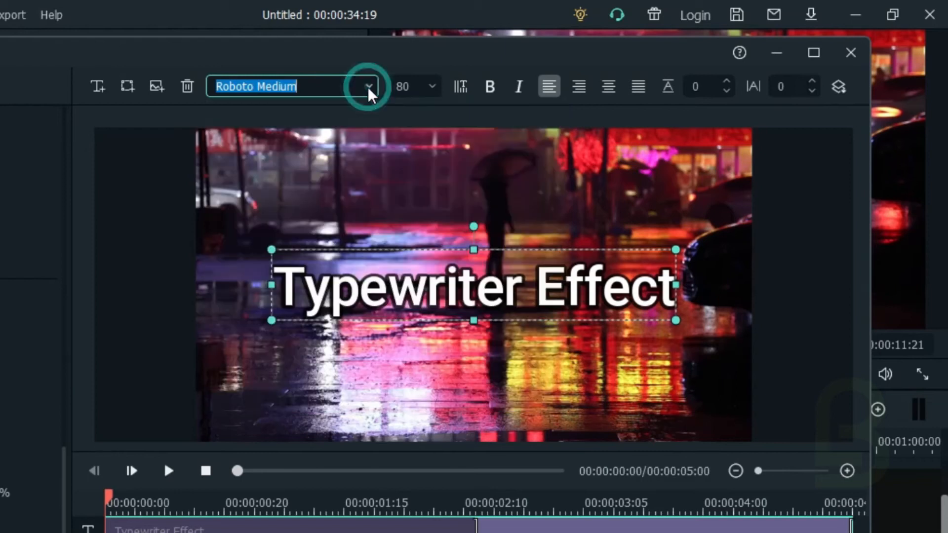
{"action": "left_click", "coordinate": [434, 88]}
{"action": "left_click", "coordinate": [434, 88]}
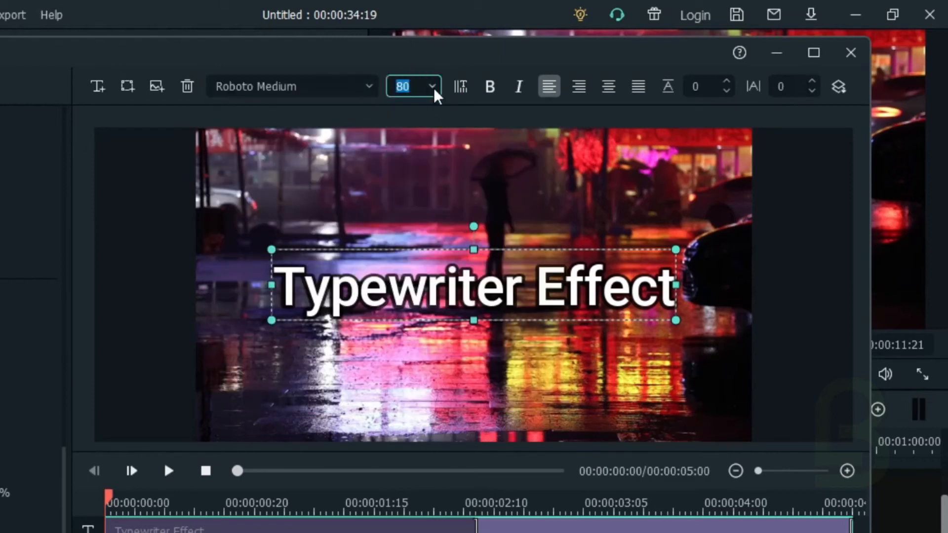
{"action": "left_click", "coordinate": [488, 113]}
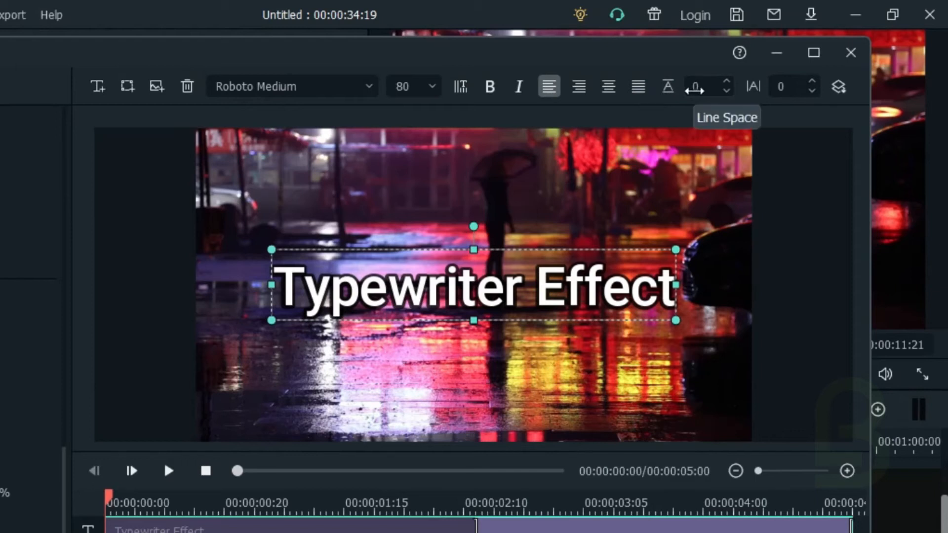
Try a line spacing of 57 and a character spacing of 15 on the title, undoing each change
{"action": "left_click_drag", "start_coordinate": [698, 89], "coordinate": [748, 89]}
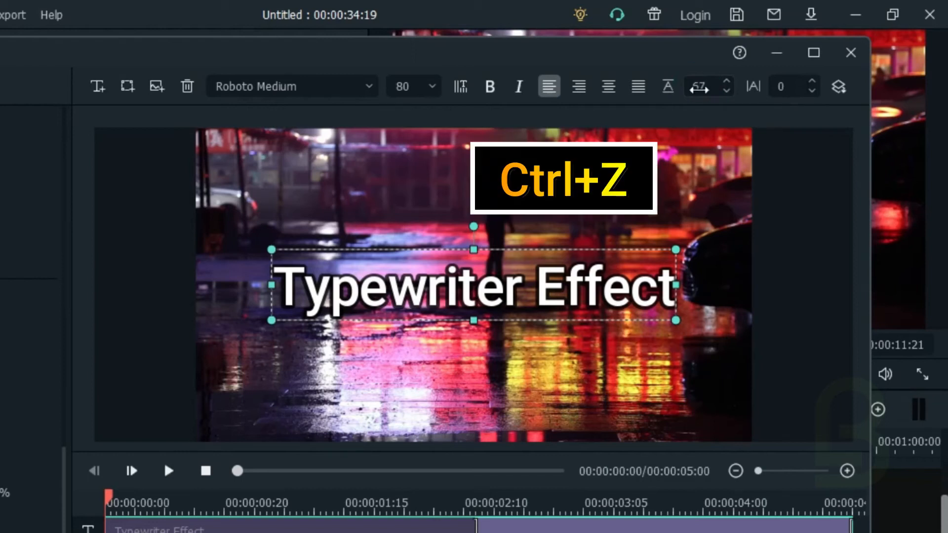
{"action": "key", "text": "ctrl+z"}
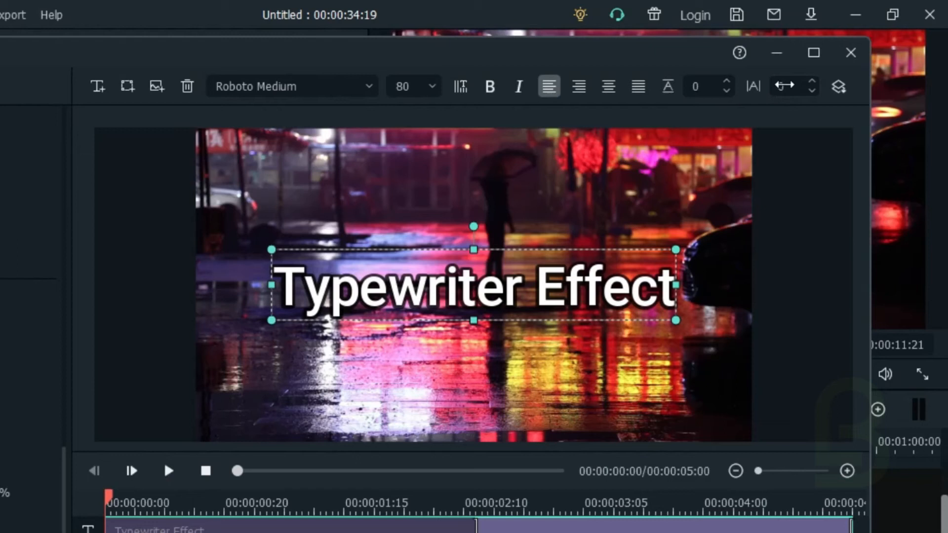
{"action": "left_click_drag", "start_coordinate": [784, 86], "coordinate": [792, 86]}
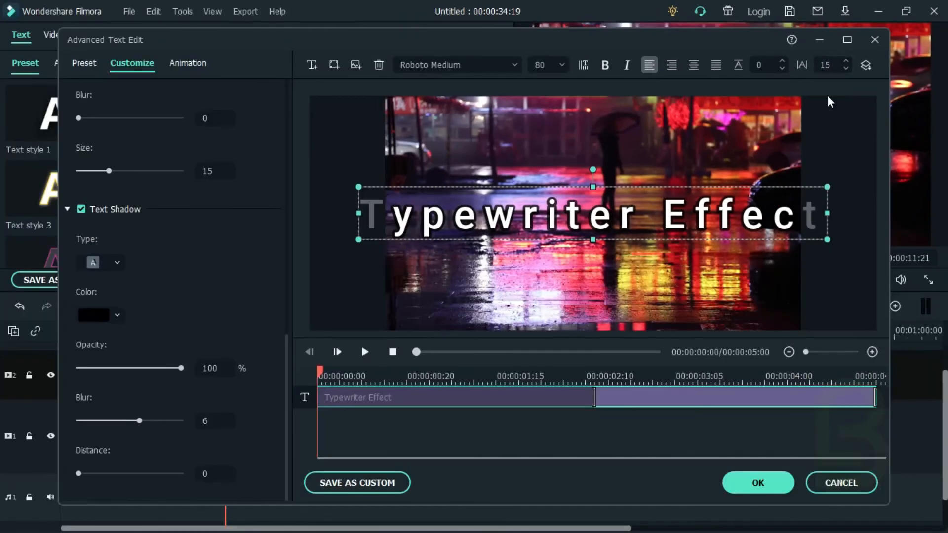
{"action": "key", "text": "ctrl+z"}
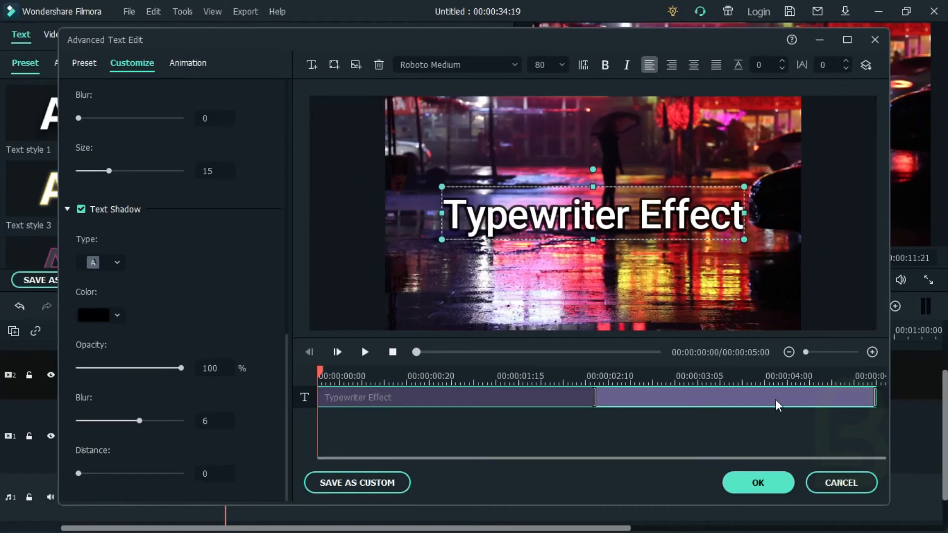
Confirm the title edits and place the Typewriter Sound Effect clip on video track 2 directly after the title
{"action": "left_click", "coordinate": [758, 483]}
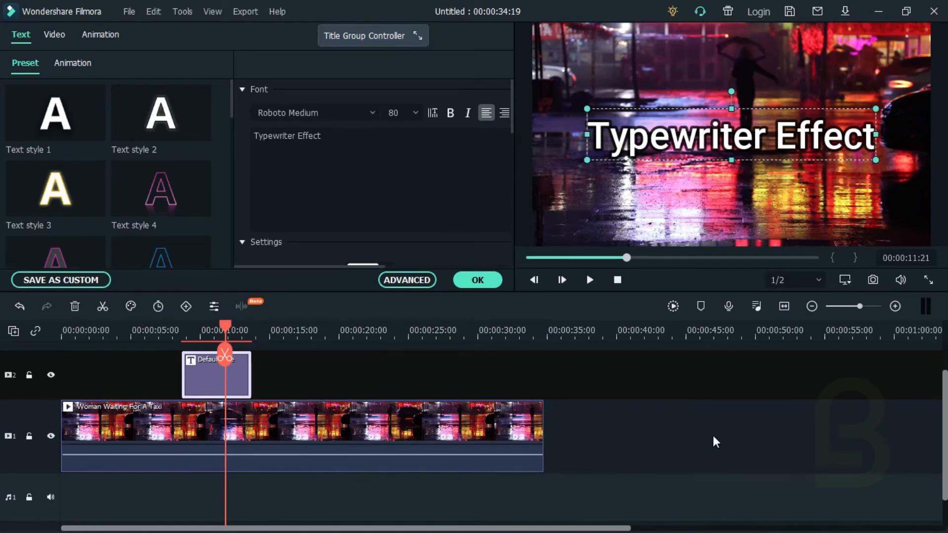
{"action": "left_click", "coordinate": [475, 281]}
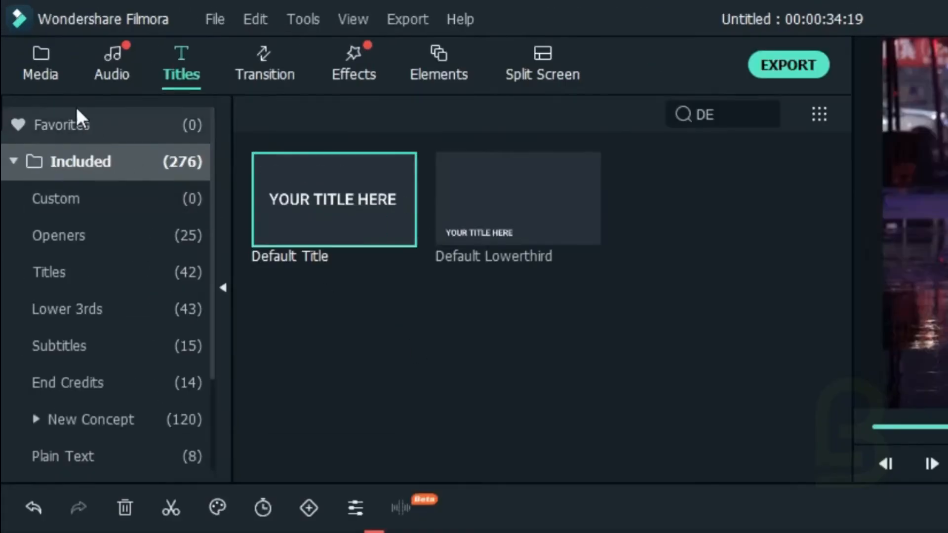
{"action": "left_click", "coordinate": [44, 69]}
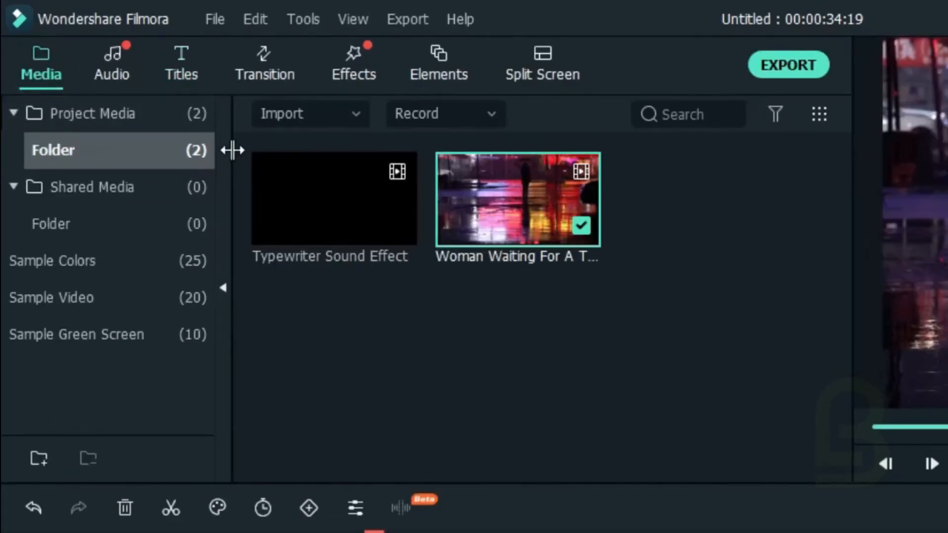
{"action": "left_click_drag", "start_coordinate": [464, 351], "coordinate": [468, 380]}
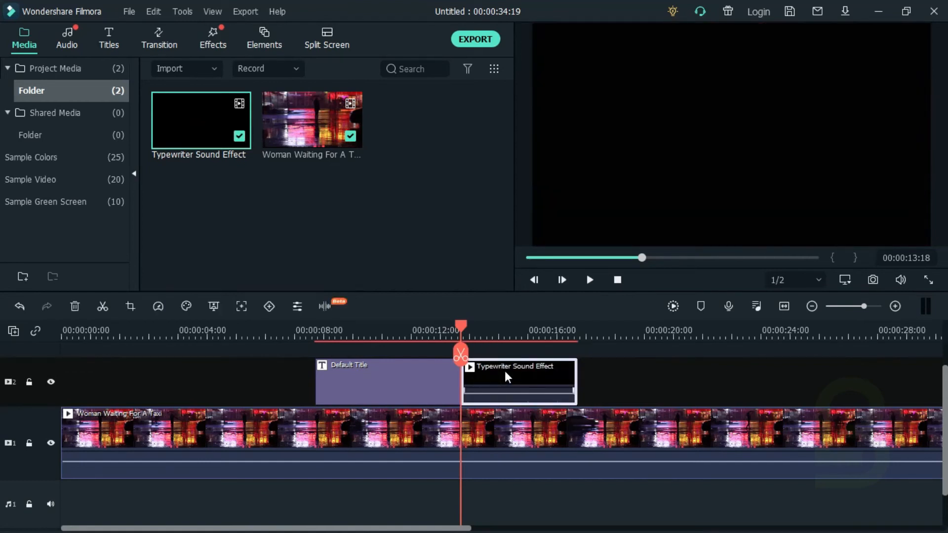
Detach the audio from the Typewriter Sound Effect clip and delete its black video part
{"action": "right_click", "coordinate": [505, 371]}
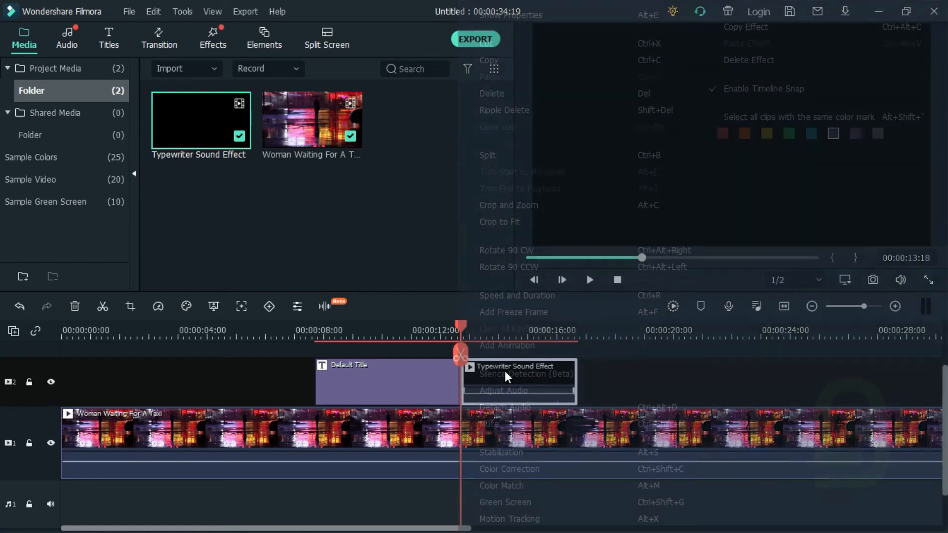
{"action": "left_click", "coordinate": [504, 405]}
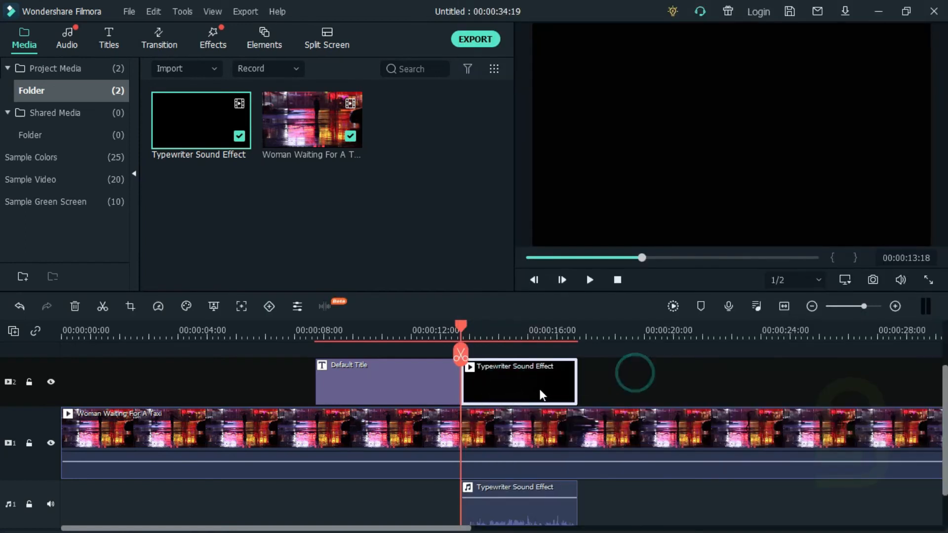
{"action": "key", "text": "Delete"}
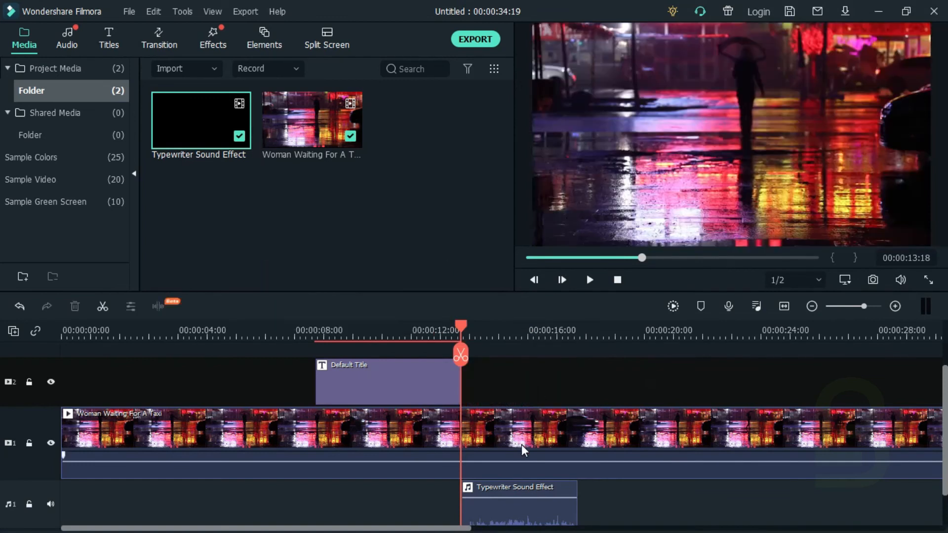
Move the detached sound effect to start with the title, and play the section to check the sync
{"action": "scroll", "coordinate": [525, 489], "scroll_direction": "down", "scroll_amount": 1}
{"action": "left_click_drag", "start_coordinate": [522, 500], "coordinate": [376, 500]}
{"action": "left_click_drag", "start_coordinate": [457, 330], "coordinate": [312, 345]}
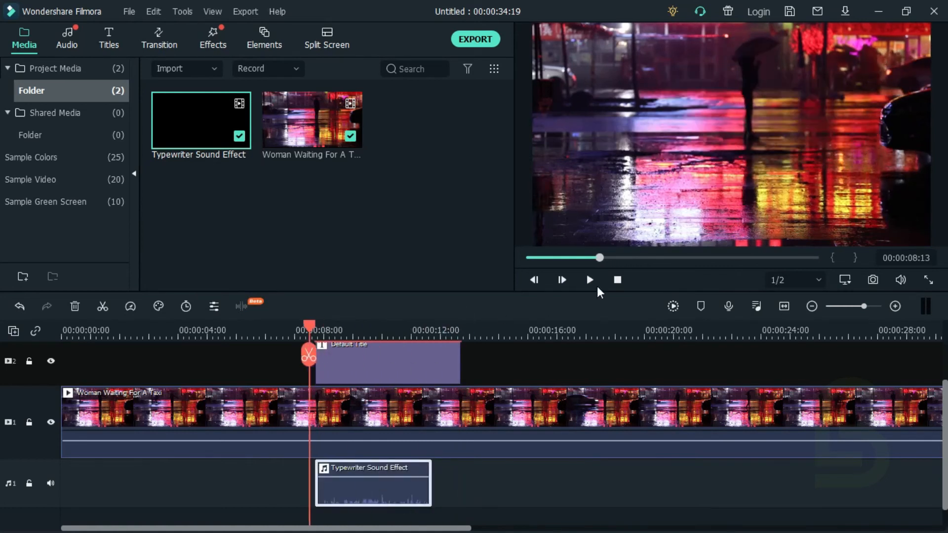
{"action": "left_click", "coordinate": [589, 282]}
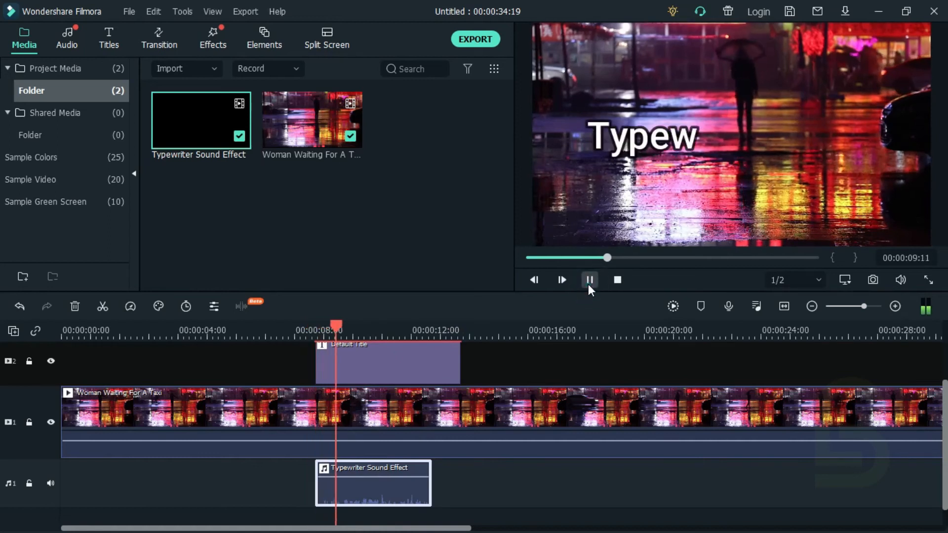
{"action": "left_click", "coordinate": [589, 281]}
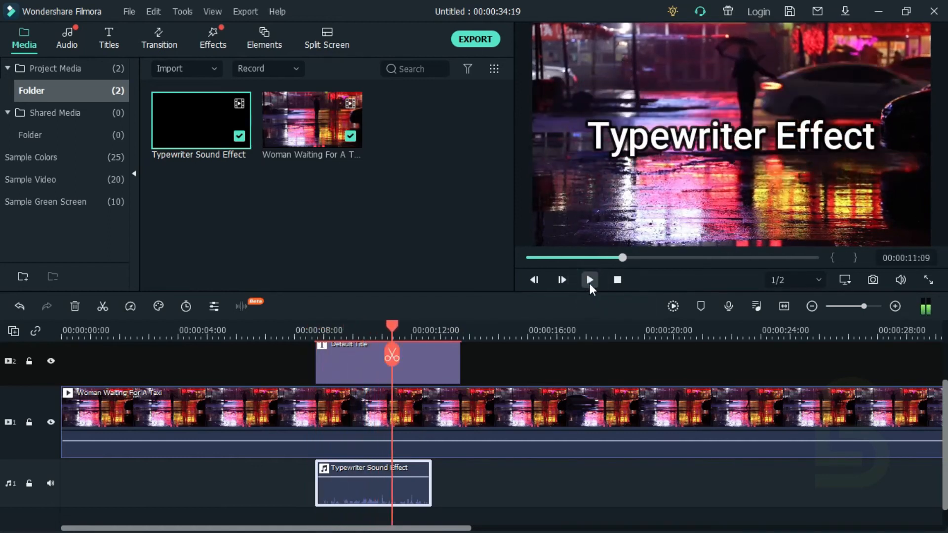
Turn off Auto Ripple and trim the sound effect's end to 00:00:11:04, where the title finishes typing
{"action": "mouse_move", "coordinate": [393, 325]}
{"action": "left_mouse_down"}
{"action": "mouse_move", "coordinate": [379, 331]}
{"action": "mouse_move", "coordinate": [388, 331]}
{"action": "left_mouse_up"}
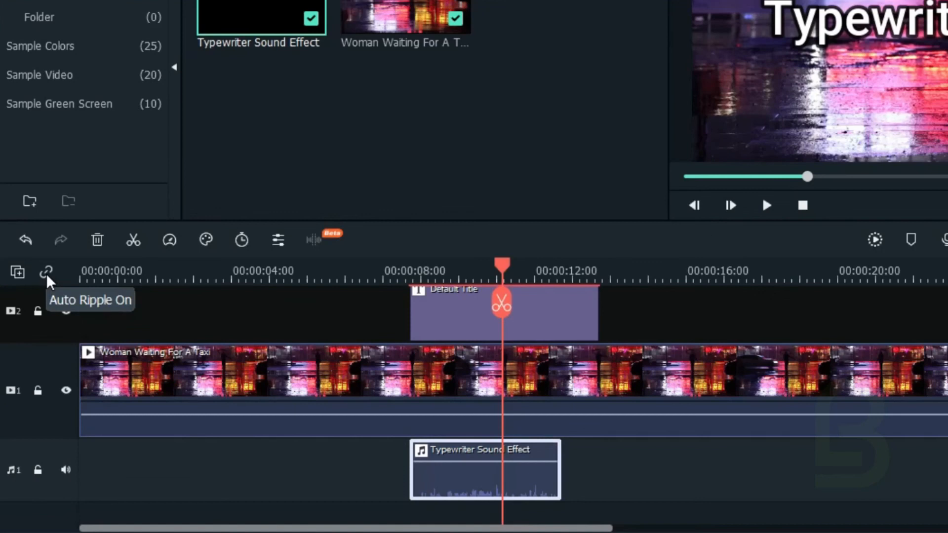
{"action": "left_click", "coordinate": [46, 272]}
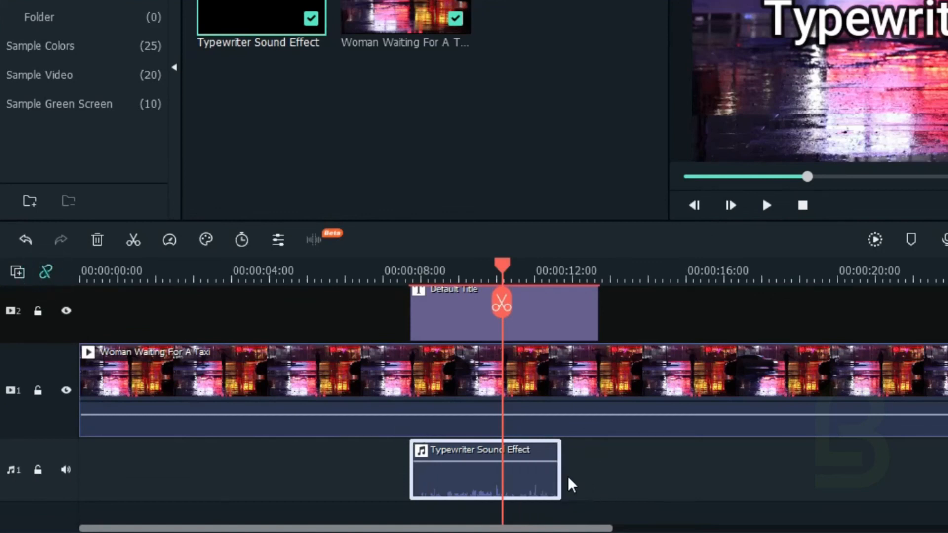
{"action": "left_click_drag", "start_coordinate": [559, 477], "coordinate": [501, 477]}
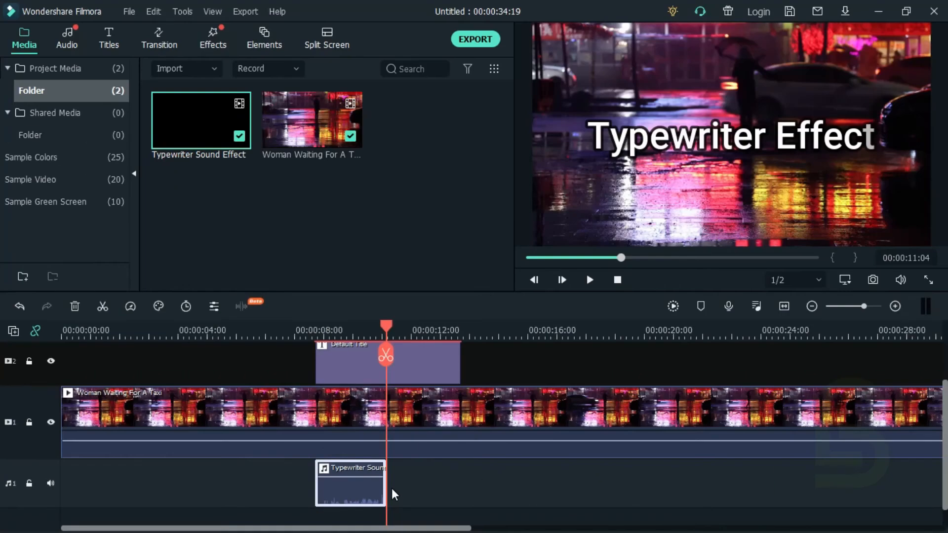
Play from just before the title to check the trimmed typing sound against the animation
{"action": "left_click_drag", "start_coordinate": [386, 332], "coordinate": [297, 331]}
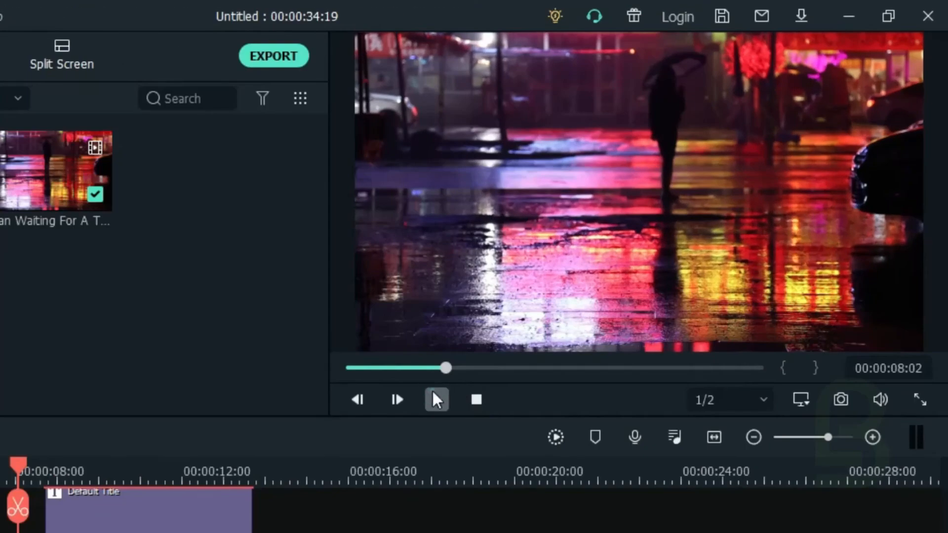
{"action": "left_click", "coordinate": [587, 276]}
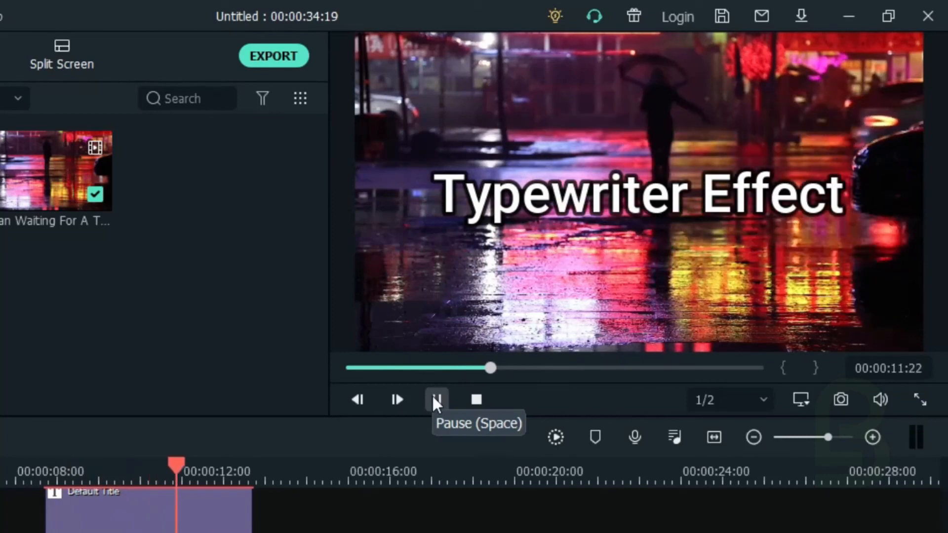
{"action": "left_click", "coordinate": [432, 396]}
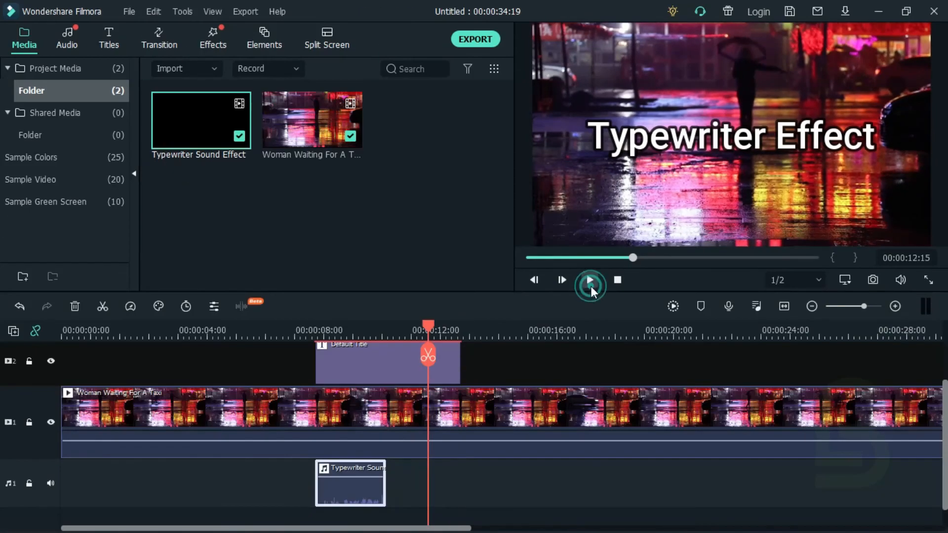
Trim the sound effect's beginning slightly and realign it with the title's start, and replay the section to check the timing
{"action": "left_click", "coordinate": [867, 306]}
{"action": "left_click_drag", "start_coordinate": [128, 488], "coordinate": [112, 488]}
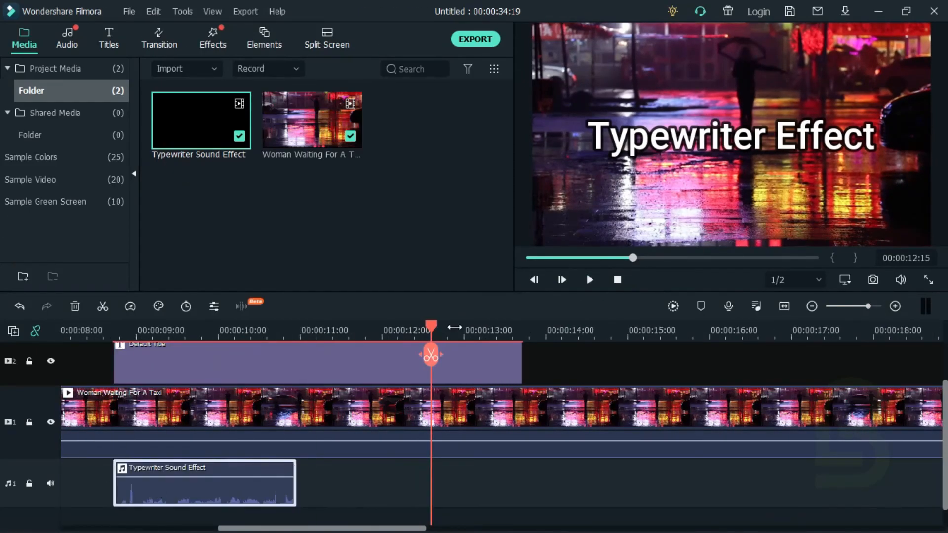
{"action": "left_click_drag", "start_coordinate": [433, 326], "coordinate": [84, 341]}
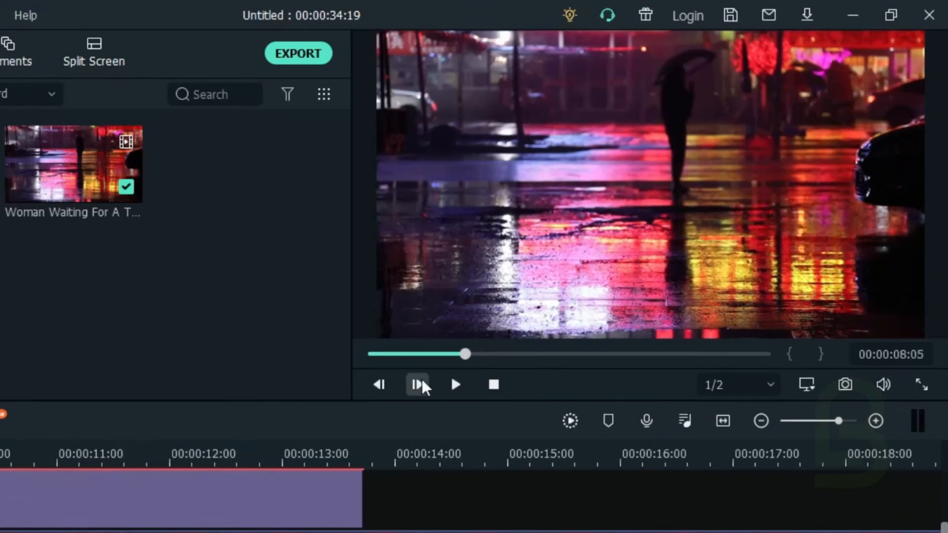
{"action": "left_click", "coordinate": [449, 386]}
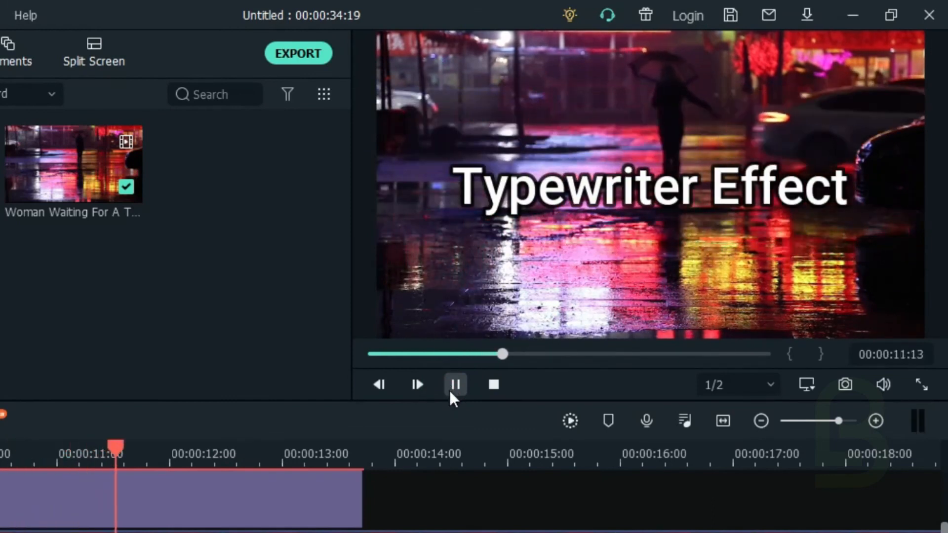
{"action": "left_click", "coordinate": [449, 389]}
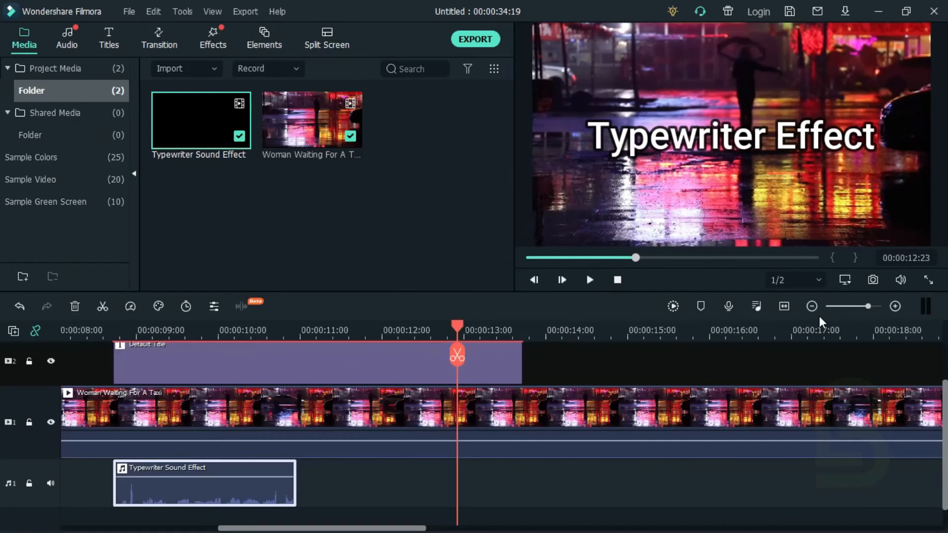
{"action": "left_click_drag", "start_coordinate": [868, 310], "coordinate": [860, 309]}
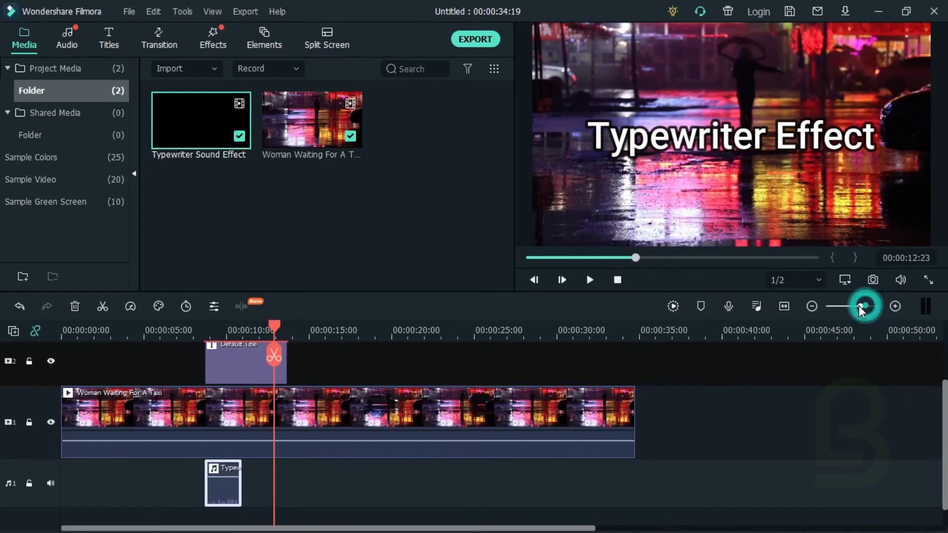